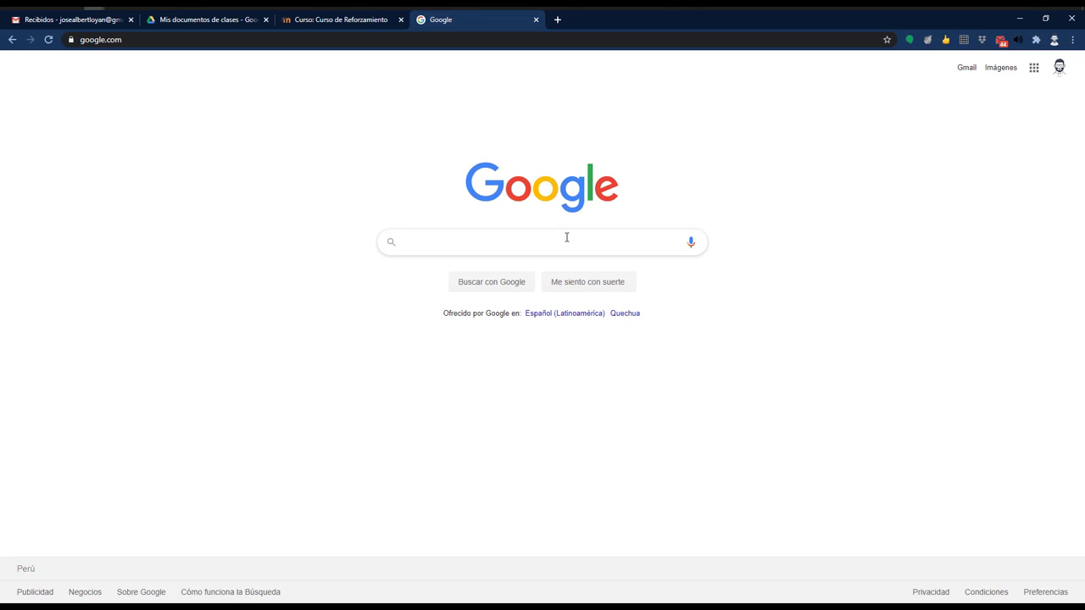
Step: Search Google for "trello" and open the official Trello website from the results
{"action": "type", "text": "rello"}
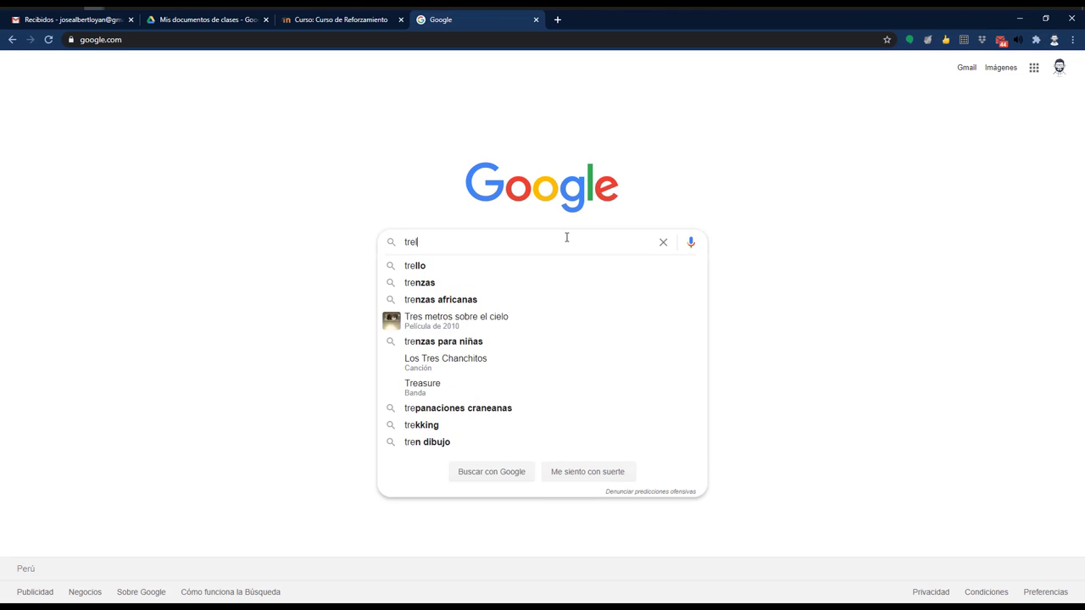
{"action": "key", "text": "Return"}
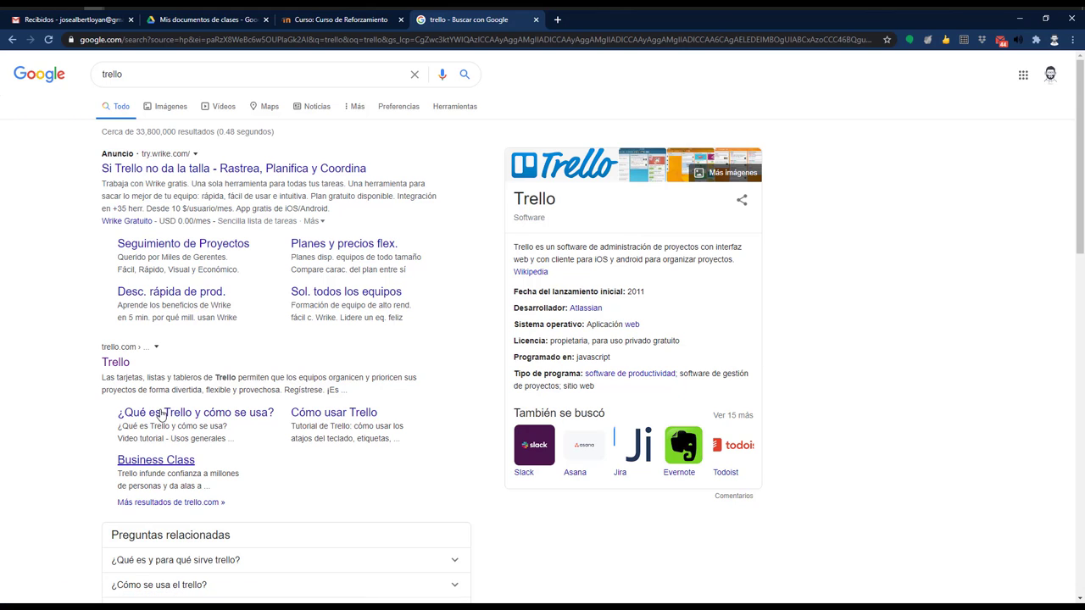
{"action": "scroll", "coordinate": [160, 414], "scroll_direction": "down", "scroll_amount": 2}
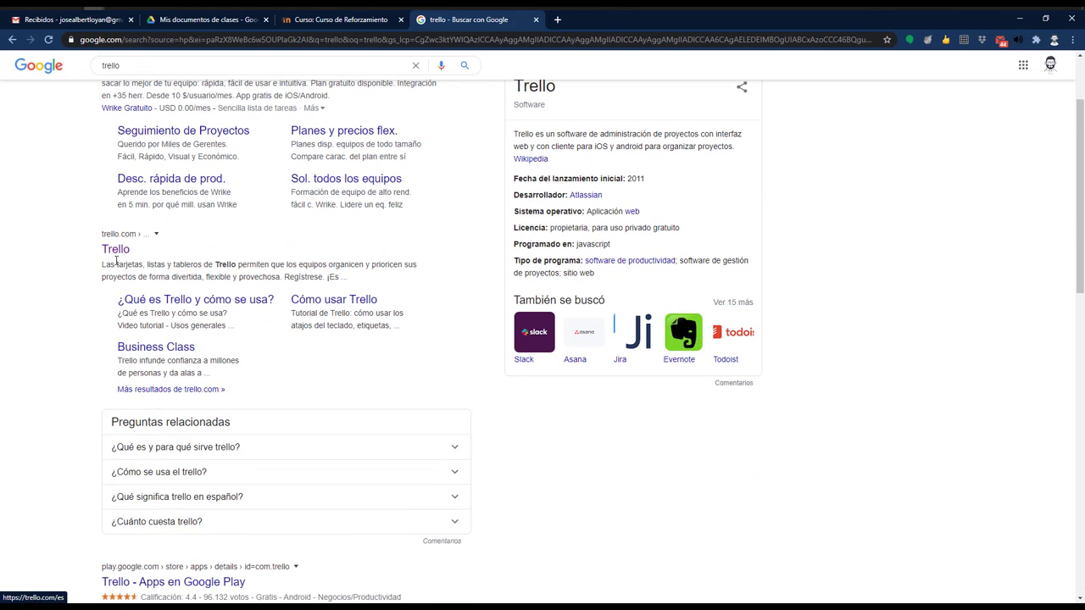
{"action": "left_click", "coordinate": [116, 255]}
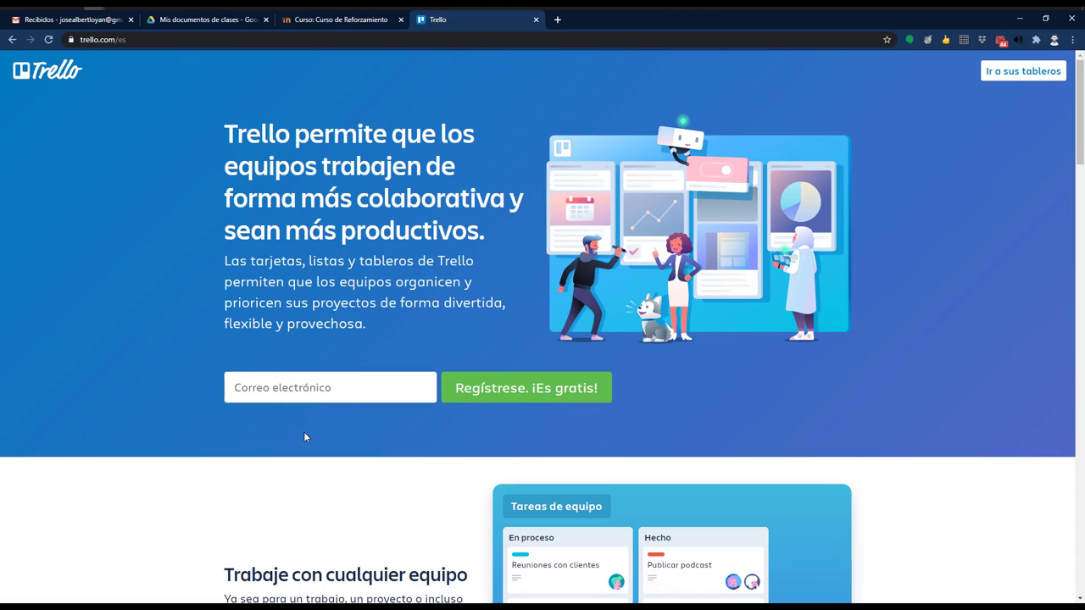
Step: Examine the Trello home page from the e-mail sign-up field down to the footer and return to its start
{"action": "left_click", "coordinate": [244, 388]}
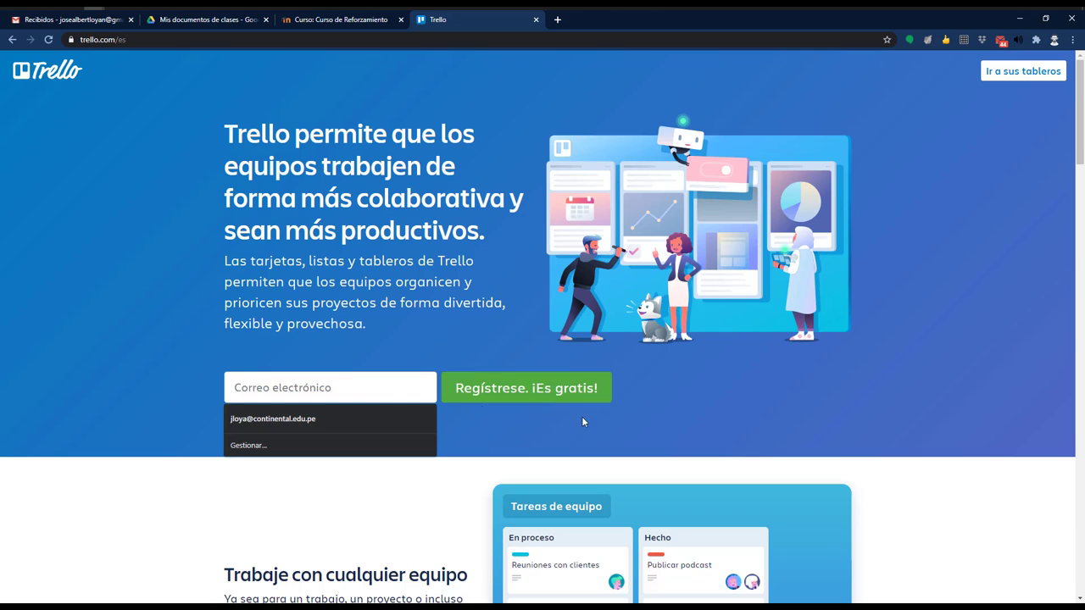
{"action": "left_click", "coordinate": [512, 414]}
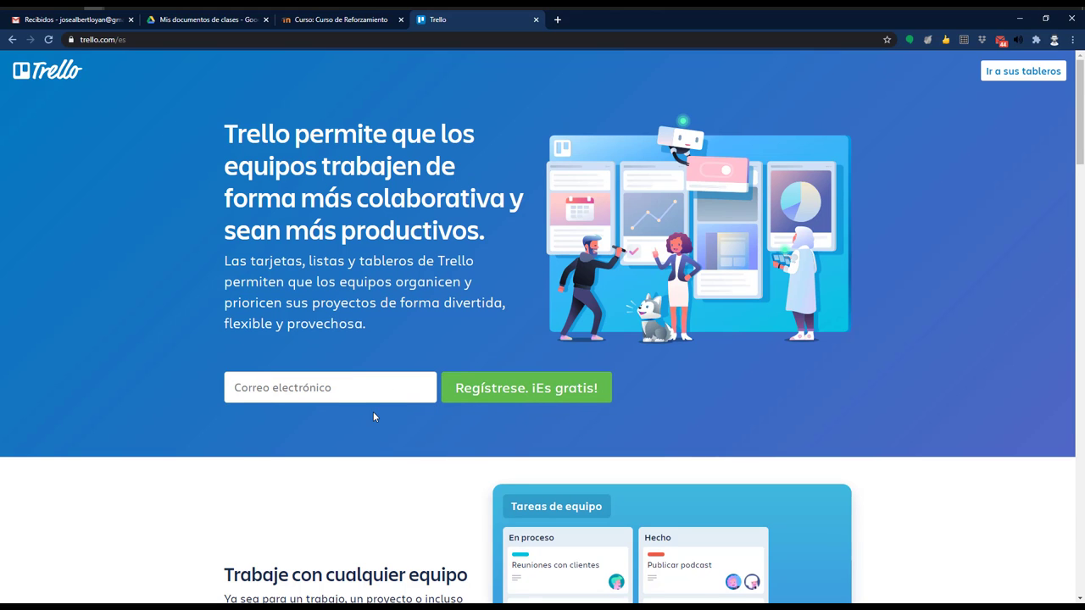
{"action": "scroll", "coordinate": [374, 415], "scroll_direction": "down", "scroll_amount": 2}
{"action": "scroll", "coordinate": [374, 416], "scroll_direction": "down", "scroll_amount": 2}
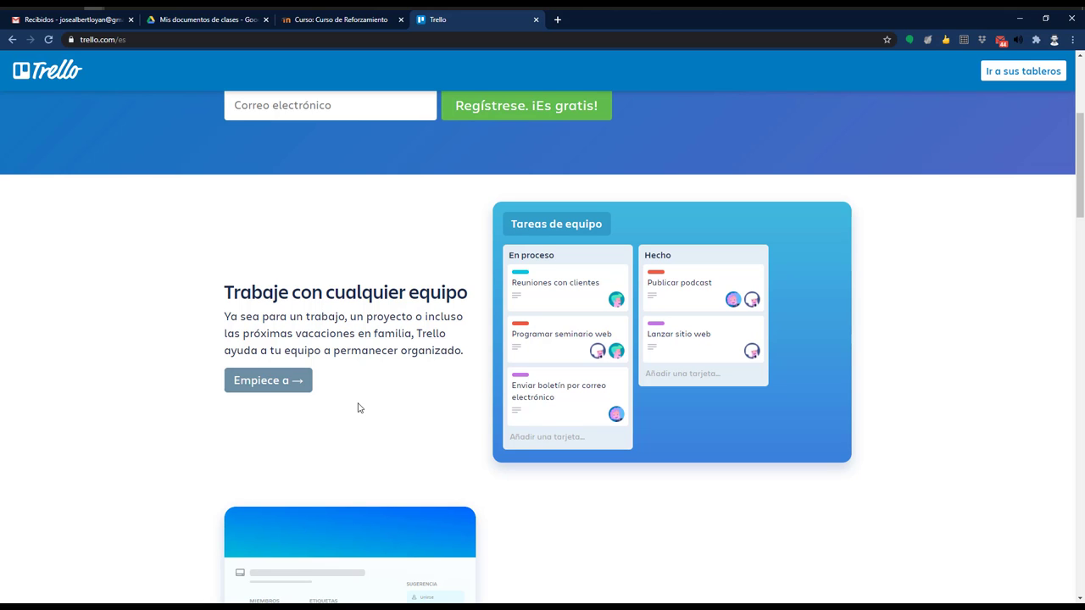
{"action": "scroll", "coordinate": [357, 408], "scroll_direction": "down", "scroll_amount": 5}
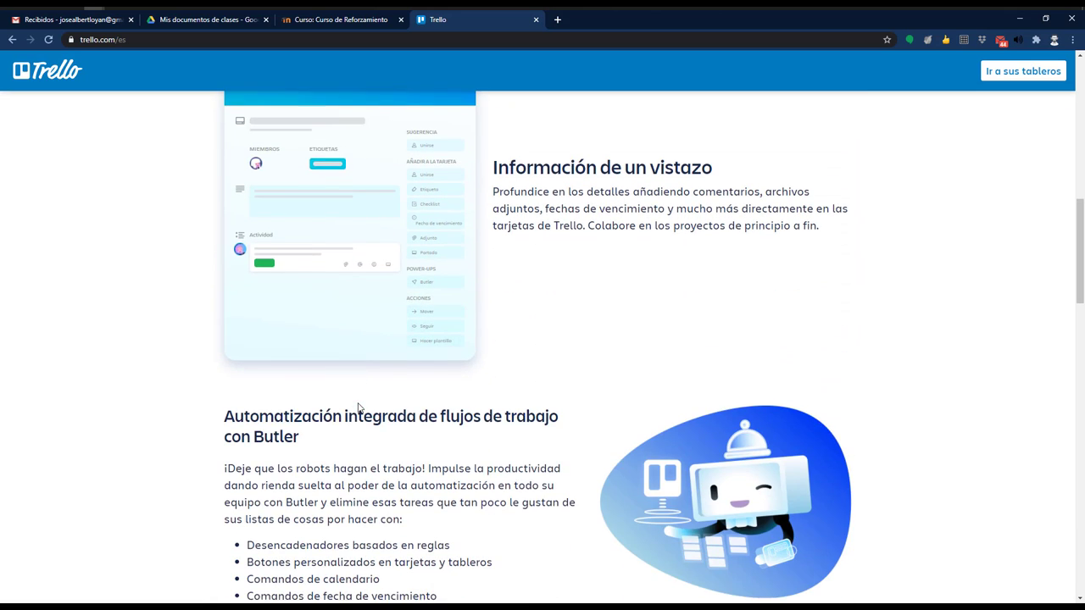
{"action": "scroll", "coordinate": [357, 407], "scroll_direction": "down", "scroll_amount": 1}
{"action": "scroll", "coordinate": [358, 407], "scroll_direction": "down", "scroll_amount": 3}
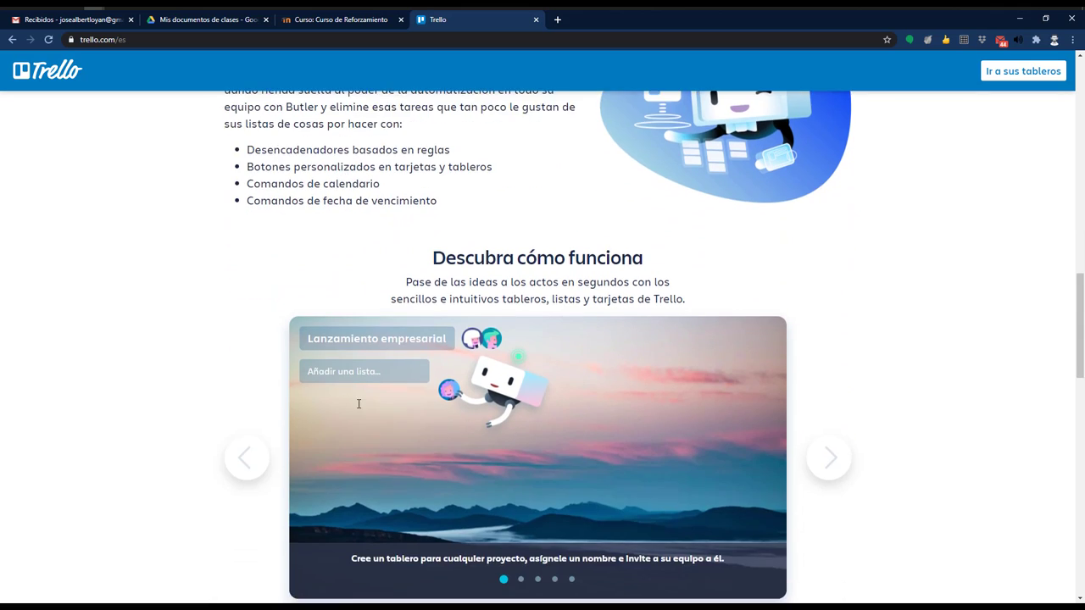
{"action": "scroll", "coordinate": [359, 403], "scroll_direction": "down", "scroll_amount": 12}
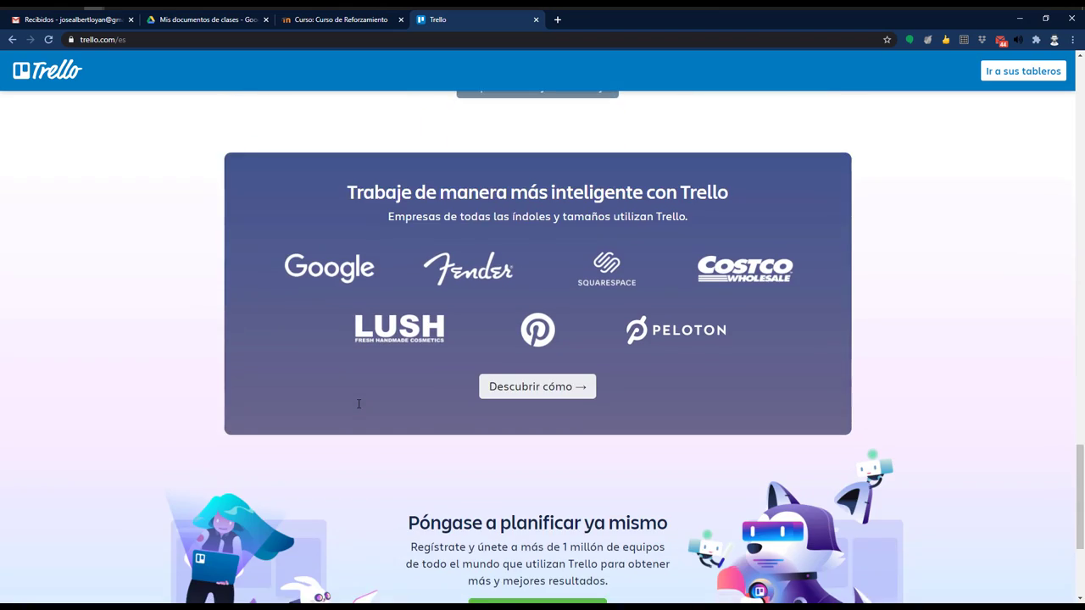
{"action": "scroll", "coordinate": [358, 403], "scroll_direction": "down", "scroll_amount": 3}
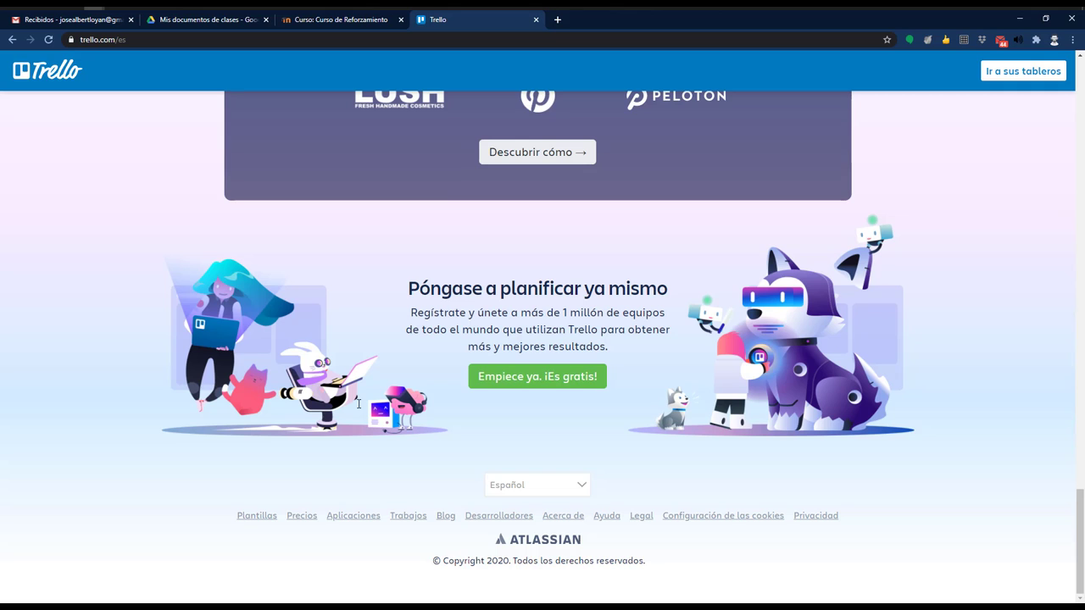
{"action": "key", "text": "Home"}
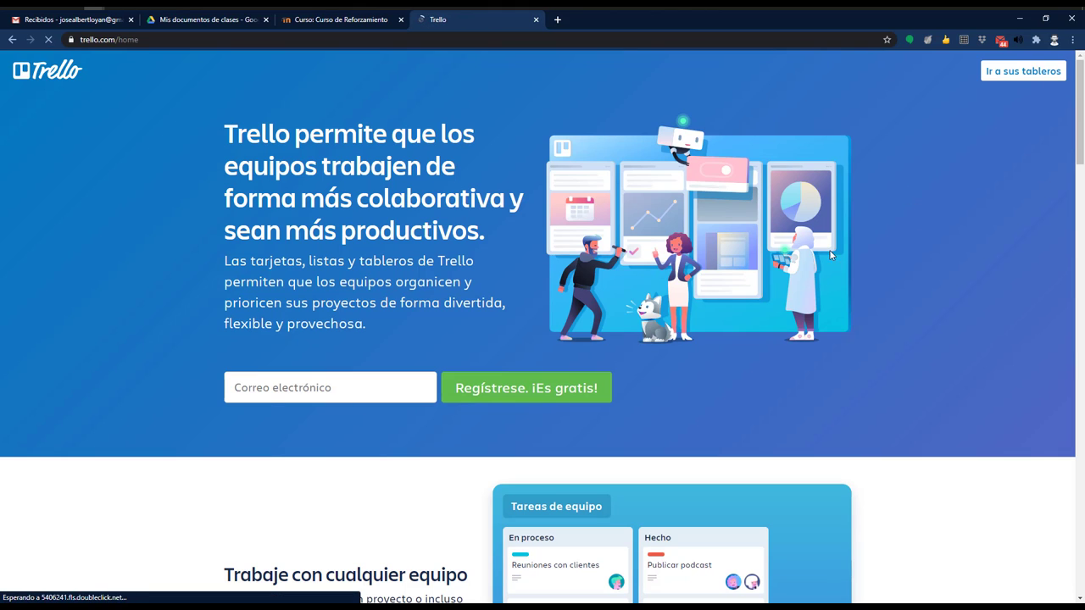
Step: Go to the account's boards overview and browse the template gallery, returning to the boards
{"action": "left_click", "coordinate": [1021, 71]}
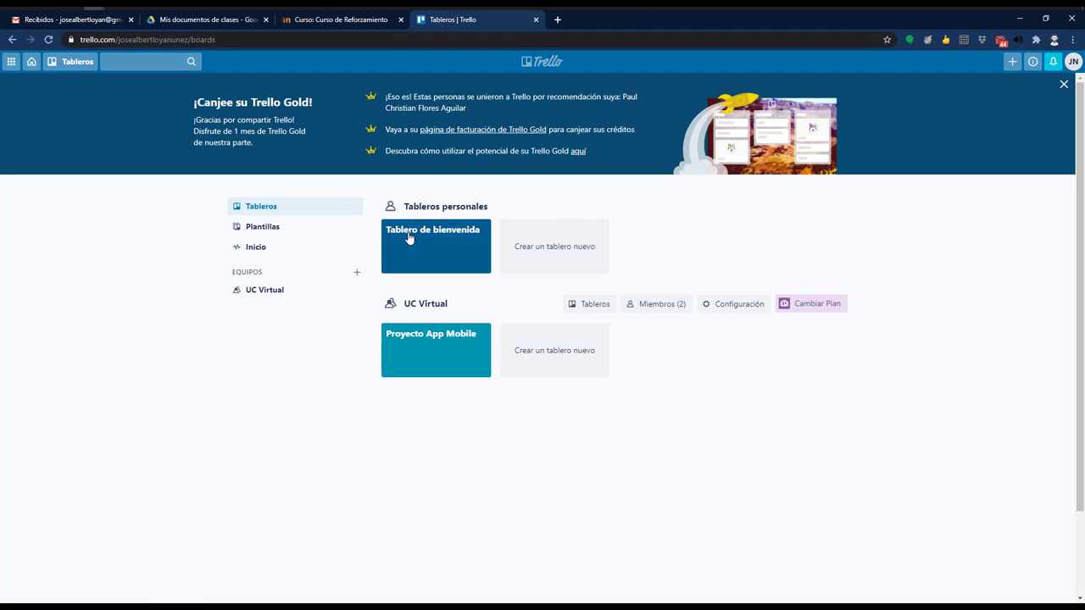
{"action": "left_click", "coordinate": [256, 230]}
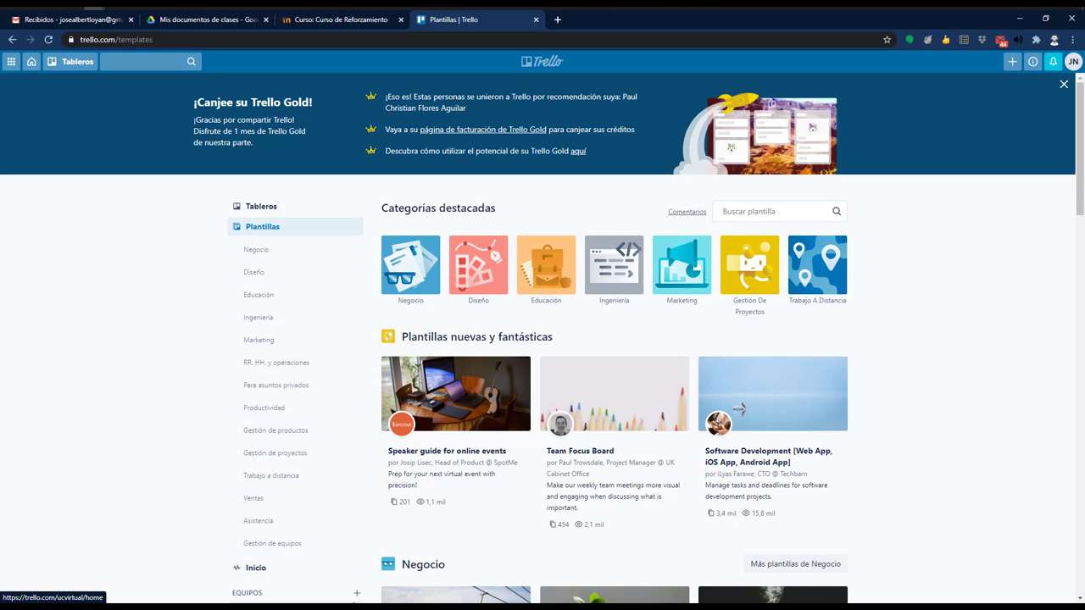
{"action": "scroll", "coordinate": [577, 509], "scroll_direction": "down", "scroll_amount": 5}
{"action": "scroll", "coordinate": [577, 507], "scroll_direction": "down", "scroll_amount": 2}
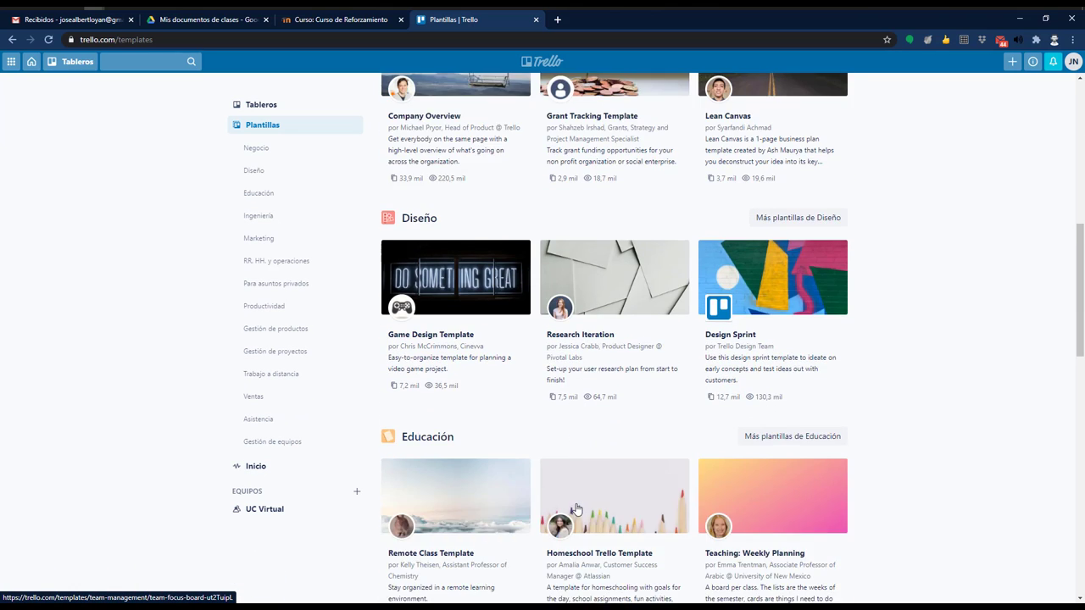
{"action": "scroll", "coordinate": [576, 507], "scroll_direction": "up", "scroll_amount": 7}
{"action": "left_click", "coordinate": [254, 566]}
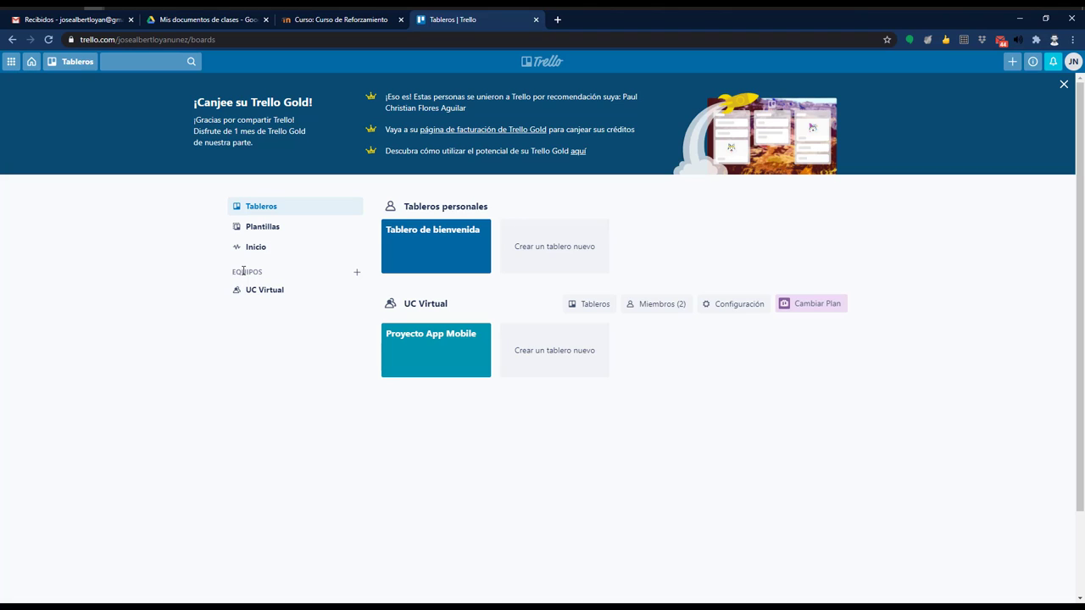
Step: Examine the new-team form and its available team types, closing it without creating a team
{"action": "left_click", "coordinate": [357, 272]}
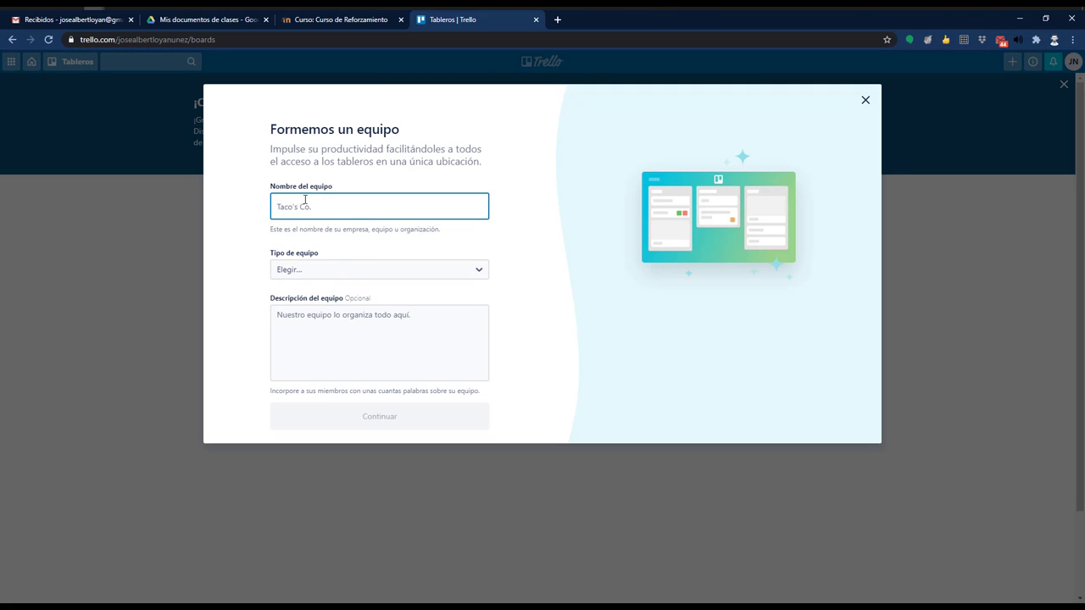
{"action": "left_click", "coordinate": [319, 269]}
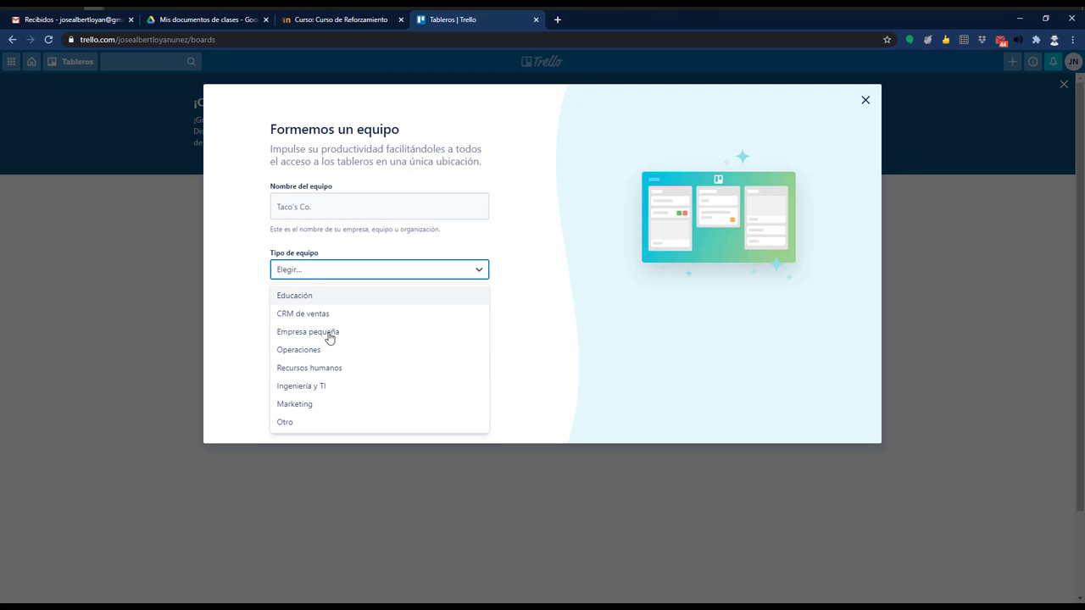
{"action": "left_click", "coordinate": [596, 298]}
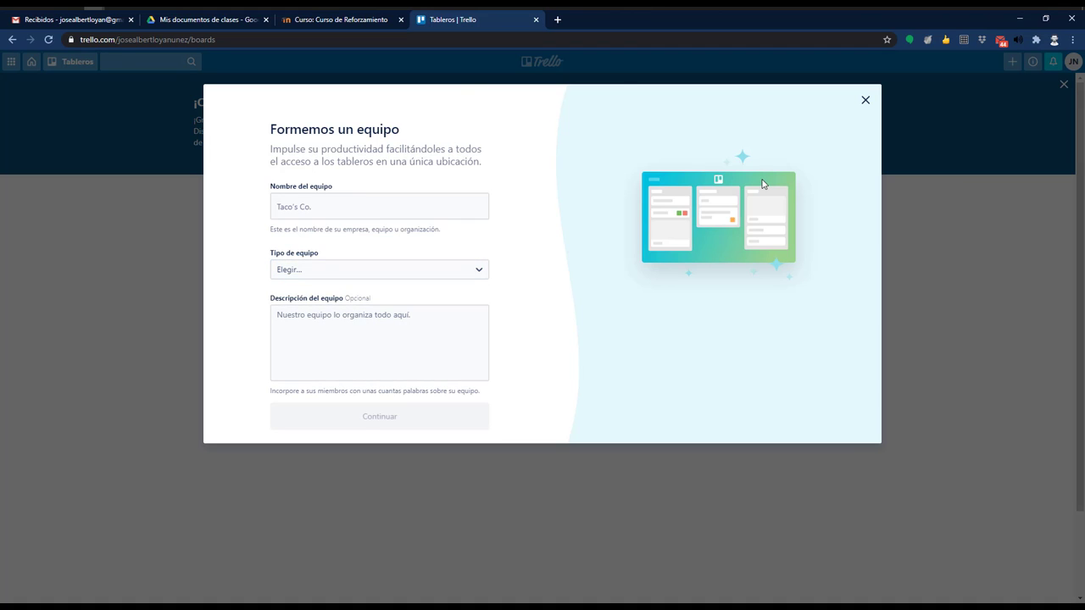
{"action": "left_click", "coordinate": [863, 102]}
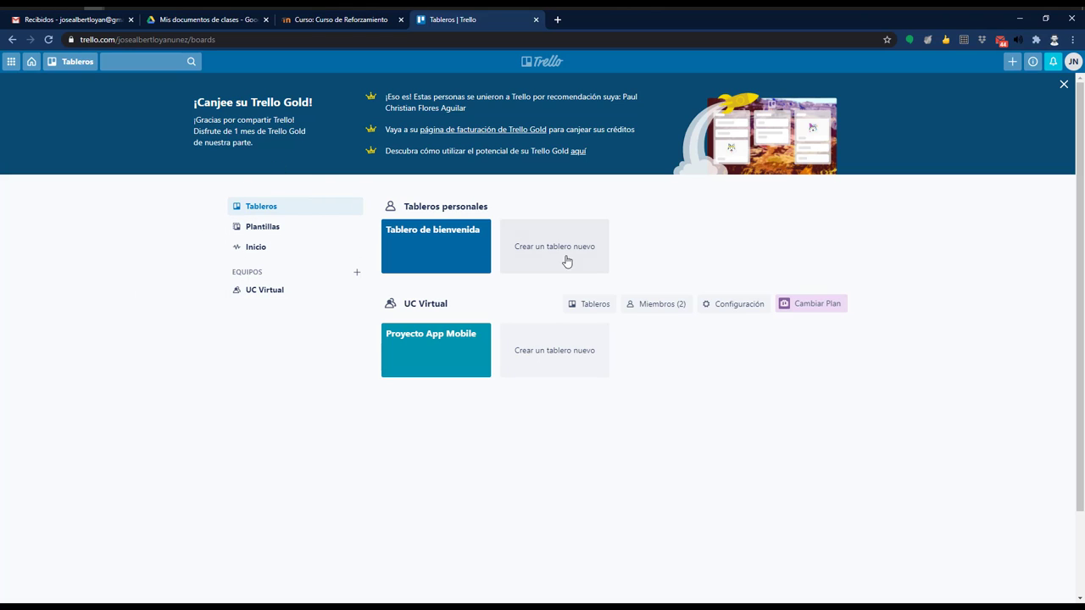
{"action": "left_click_drag", "start_coordinate": [406, 206], "coordinate": [491, 212]}
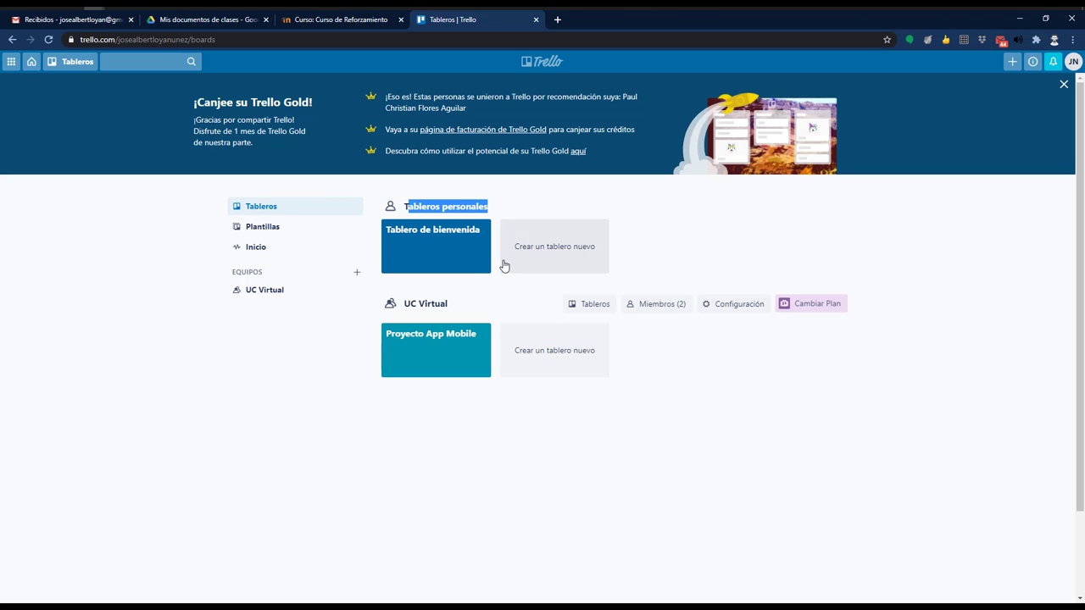
{"action": "left_click", "coordinate": [438, 206]}
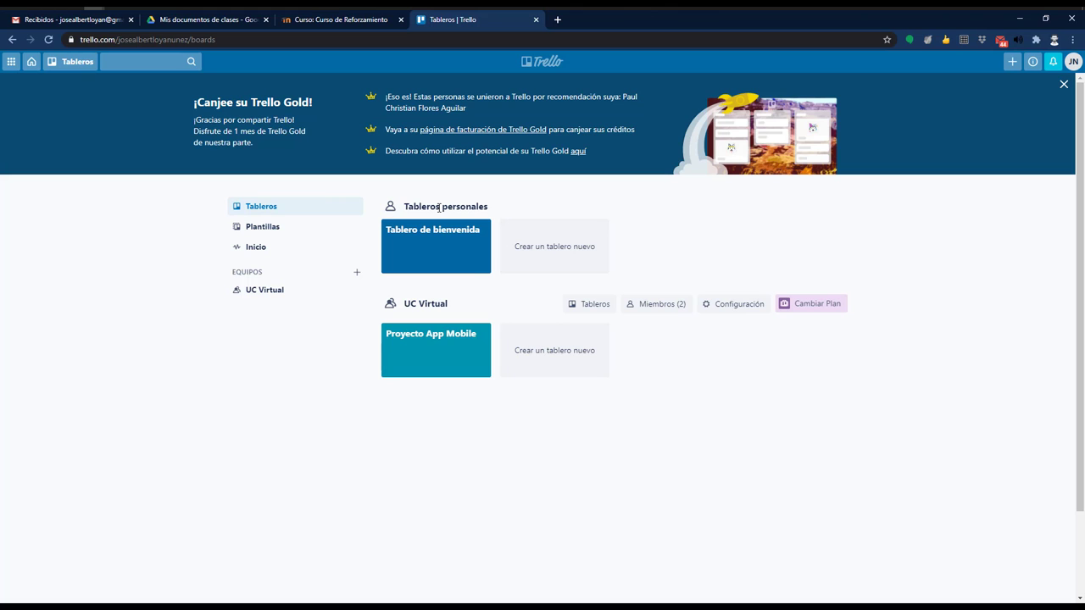
Step: Start a new personal board titled "Plan de clases" with no team (Sin equipo) and Privado visibility
{"action": "left_click", "coordinate": [552, 246]}
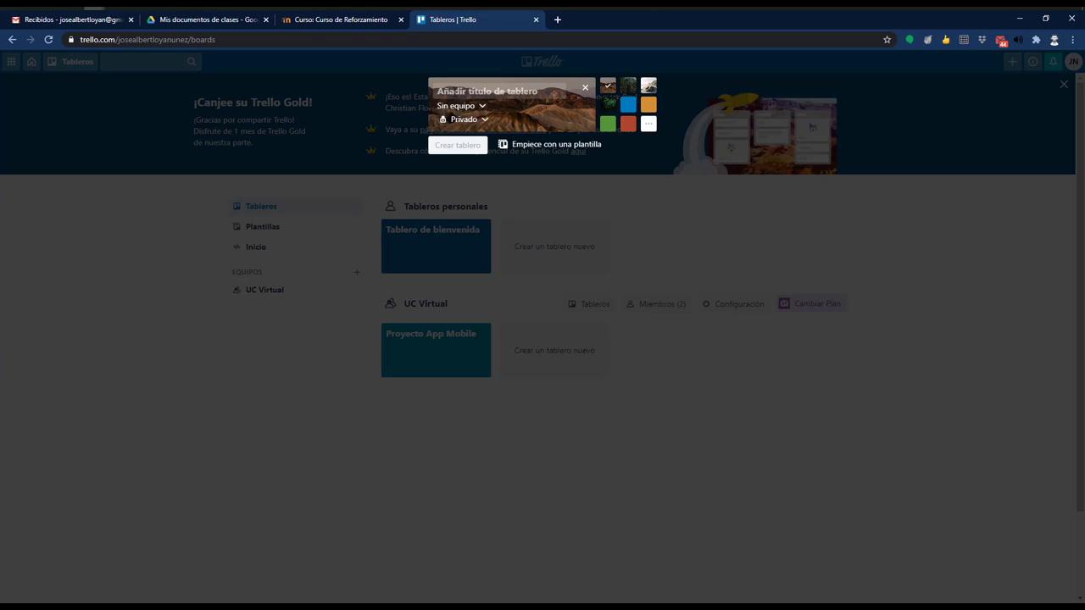
{"action": "type", "text": "PLan"}
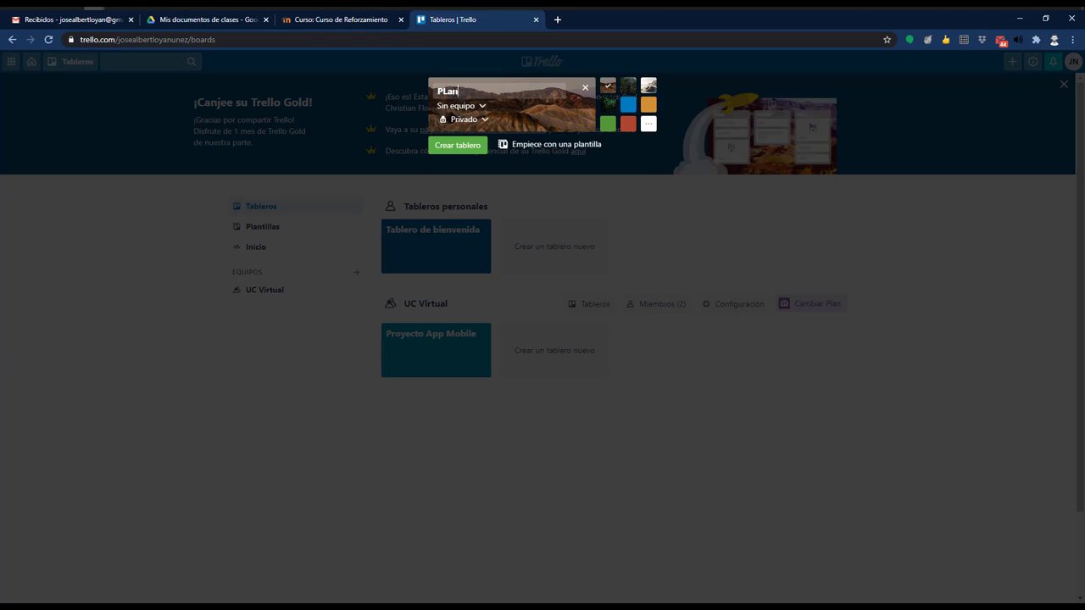
{"action": "type", "text": "lan de clases"}
{"action": "left_click", "coordinate": [460, 105]}
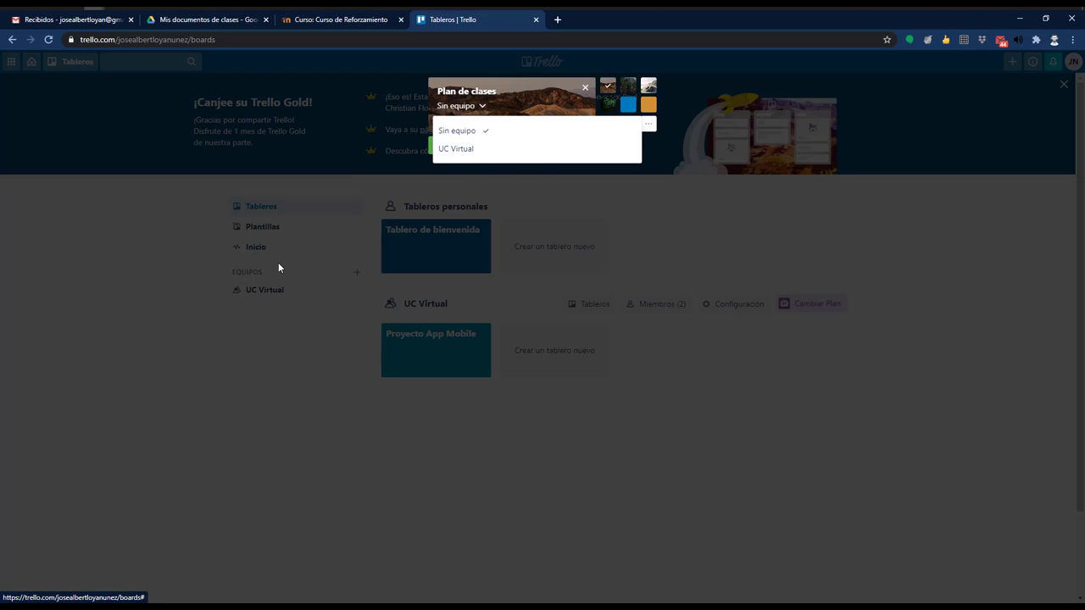
{"action": "left_click", "coordinate": [462, 131]}
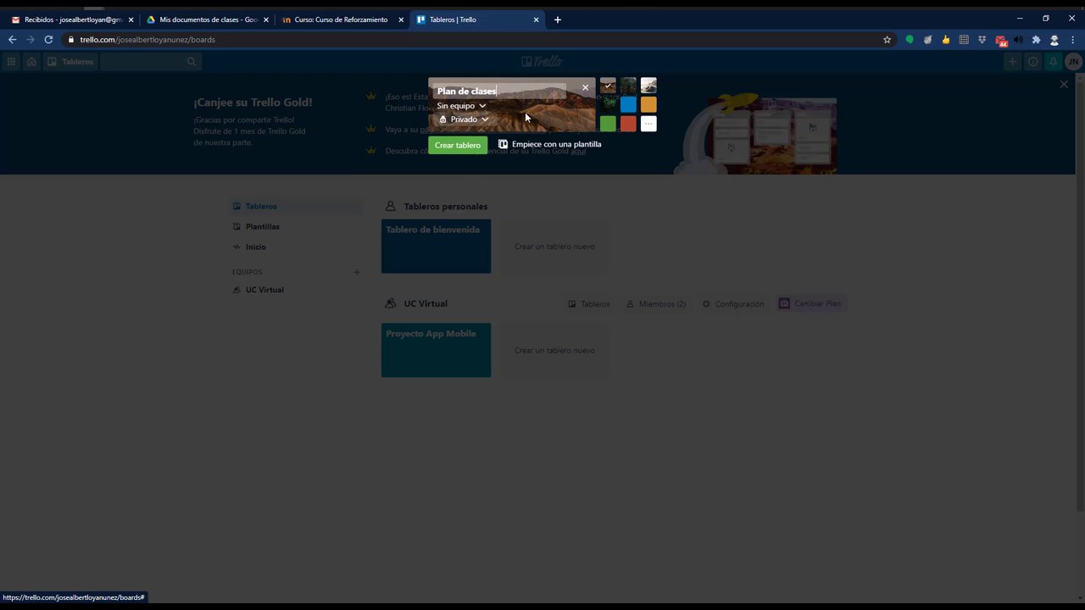
{"action": "left_click", "coordinate": [488, 120]}
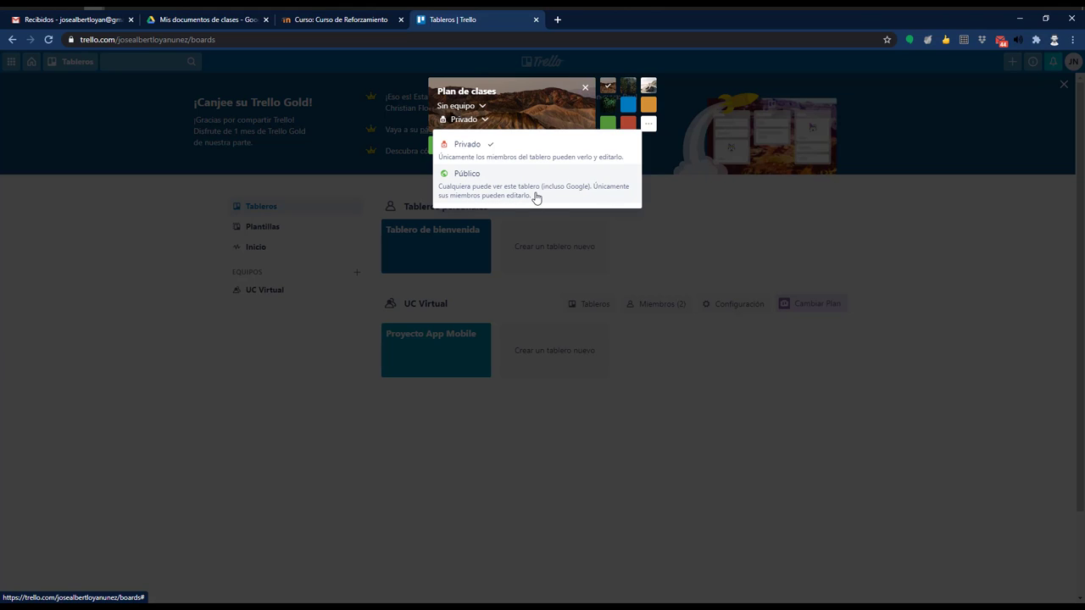
{"action": "left_click", "coordinate": [480, 152]}
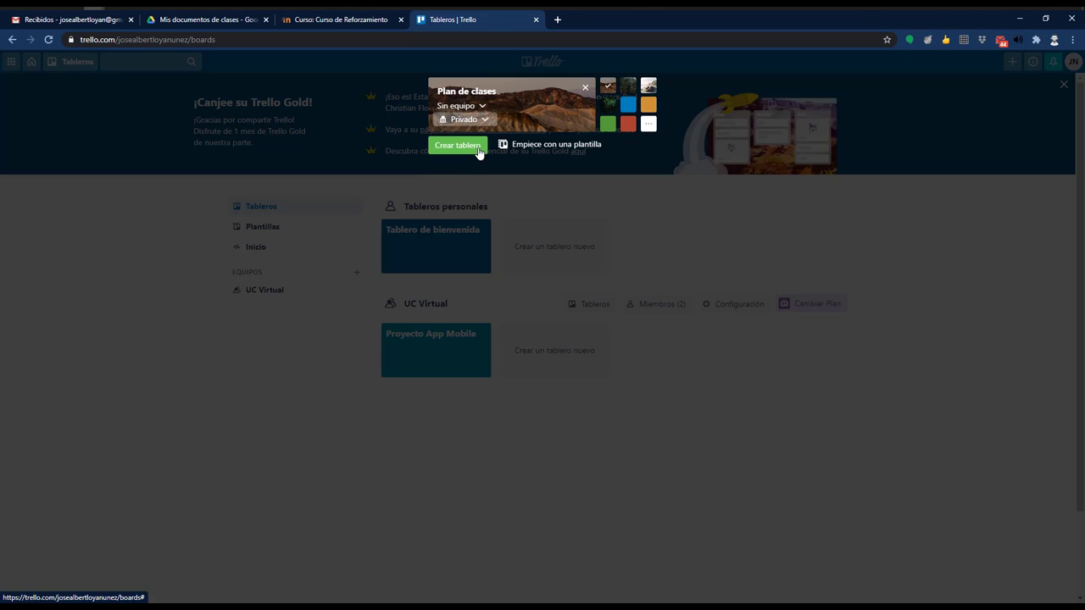
Step: Try several of the suggested photo and solid-color backgrounds for the new board
{"action": "left_click", "coordinate": [625, 89]}
{"action": "left_click", "coordinate": [648, 87]}
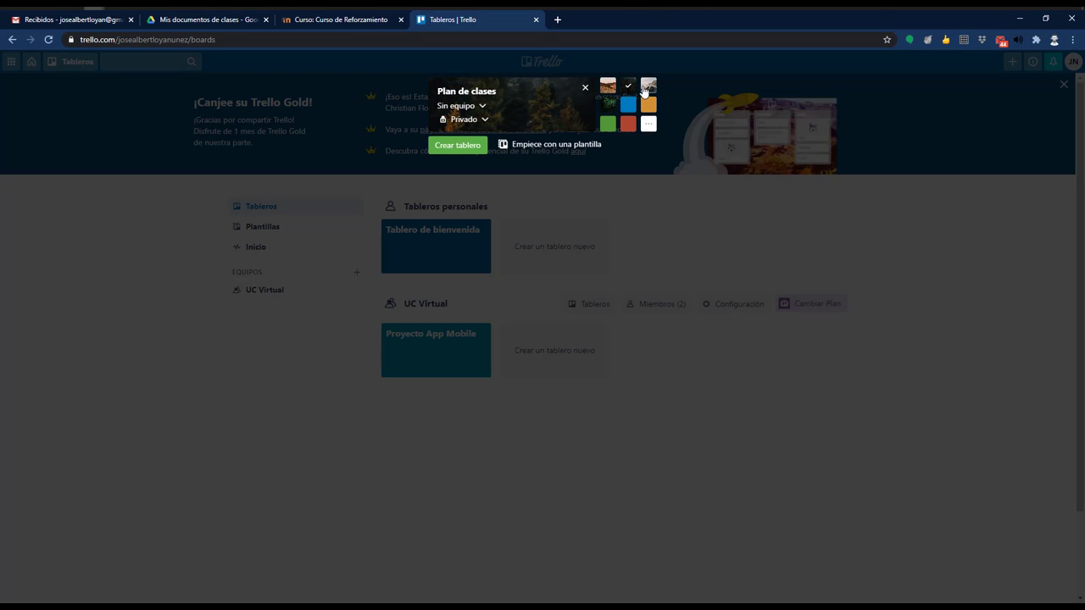
{"action": "left_click", "coordinate": [625, 105]}
{"action": "left_click", "coordinate": [608, 104]}
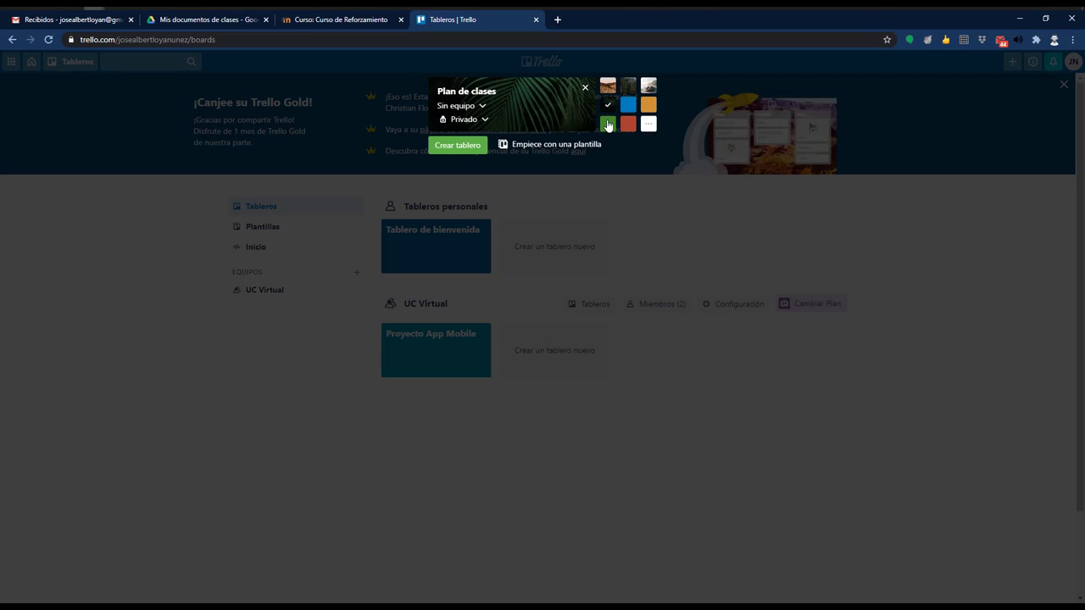
{"action": "left_click", "coordinate": [607, 124]}
{"action": "left_click", "coordinate": [628, 123]}
{"action": "left_click", "coordinate": [645, 111]}
Step: Set the board background to the Unsplash photo of program code found by searching "computer", and create the board
{"action": "left_click", "coordinate": [648, 123]}
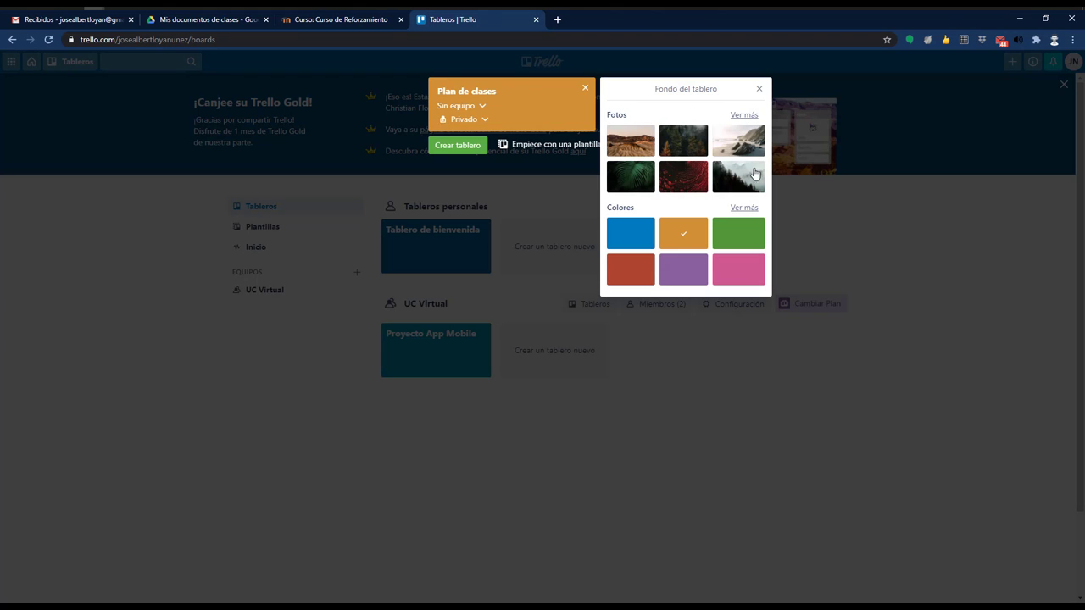
{"action": "left_click", "coordinate": [744, 114]}
{"action": "type", "text": "tic"}
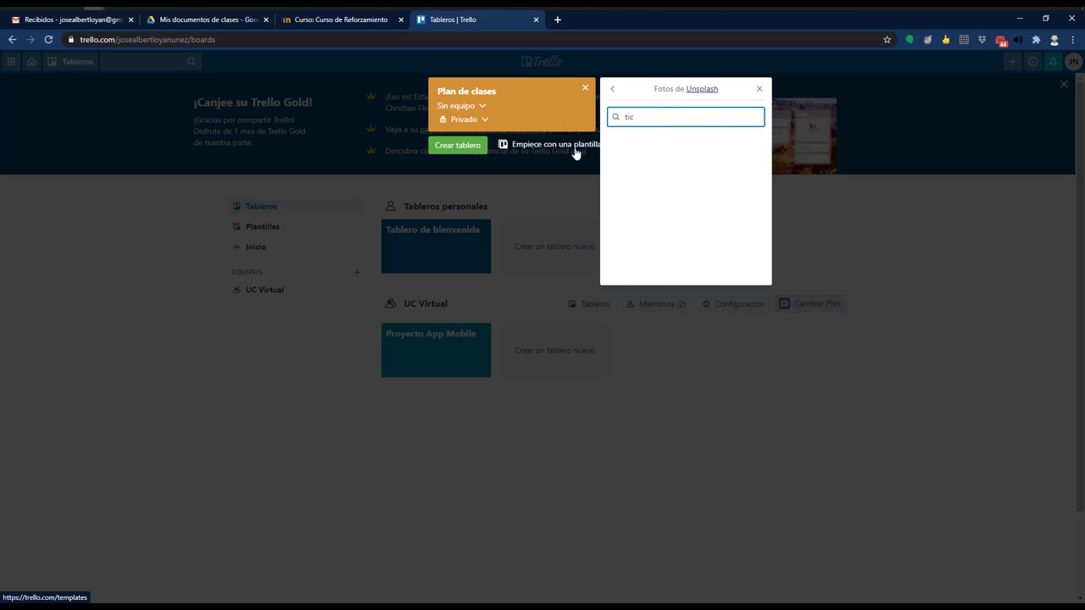
{"action": "key", "text": "BackSpace"}
{"action": "key", "text": "BackSpace"}
{"action": "key", "text": "BackSpace"}
{"action": "type", "text": "computer"}
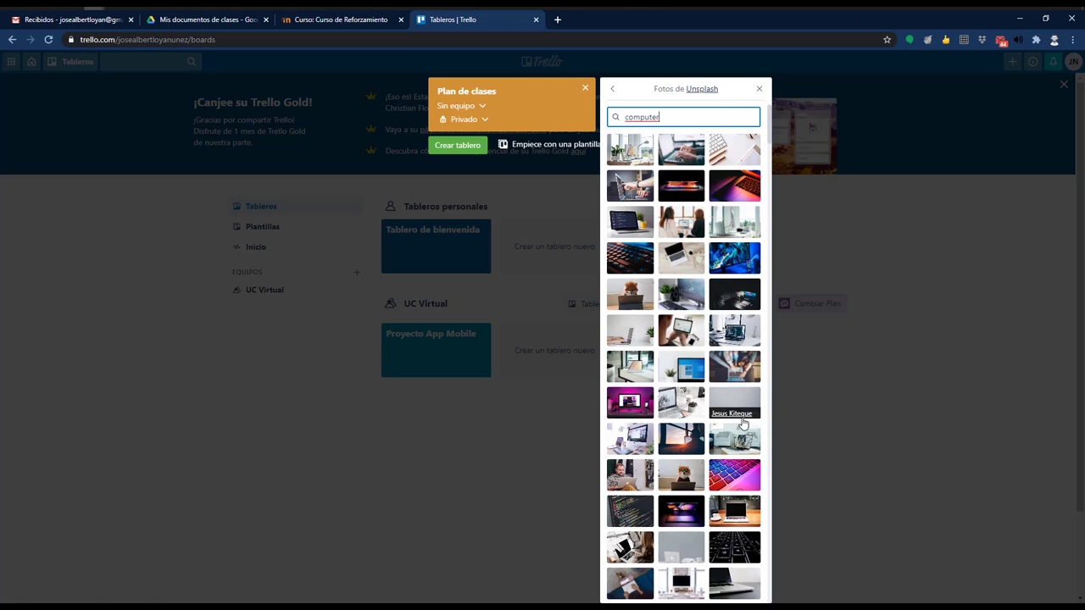
{"action": "left_click", "coordinate": [630, 511]}
{"action": "left_click", "coordinate": [612, 88]}
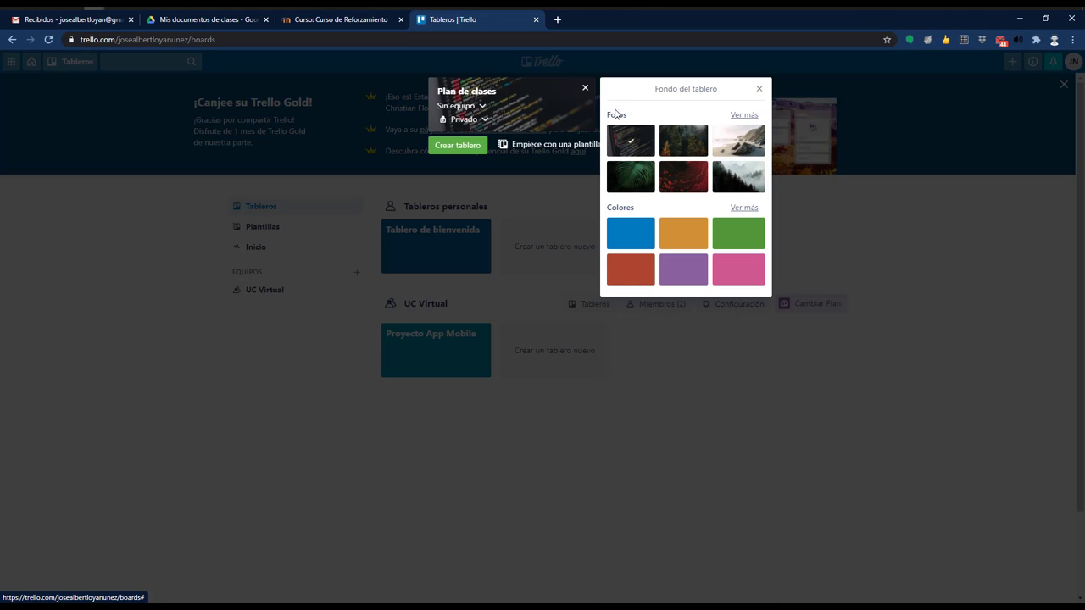
{"action": "left_click", "coordinate": [459, 145]}
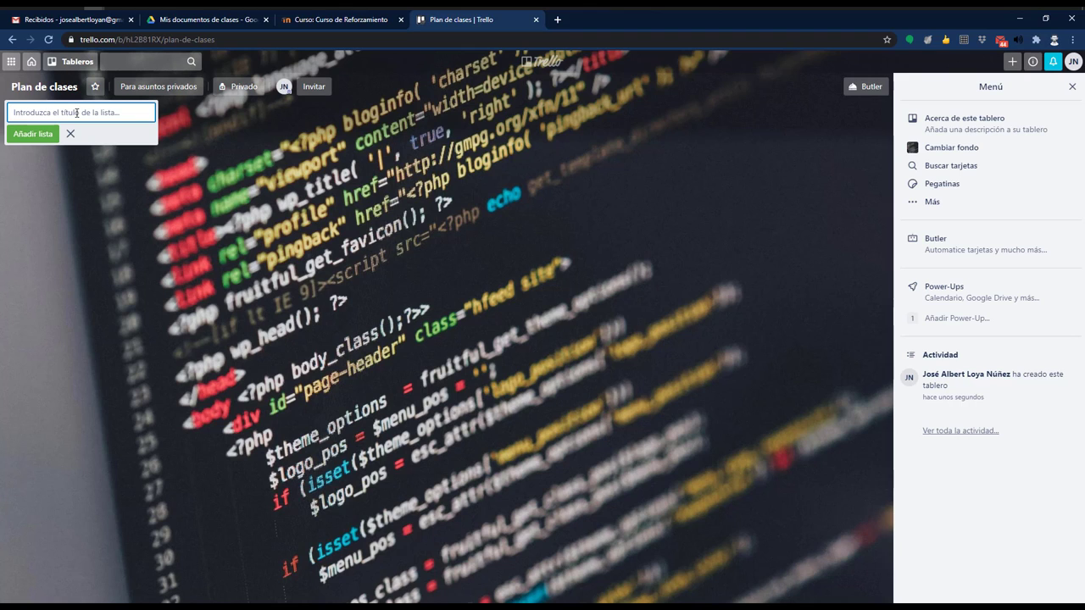
Step: Add three lists to the board, titled "Pendiente", "En proceso" and "Terminado"
{"action": "type", "text": "Pendiente"}
{"action": "left_click", "coordinate": [27, 135]}
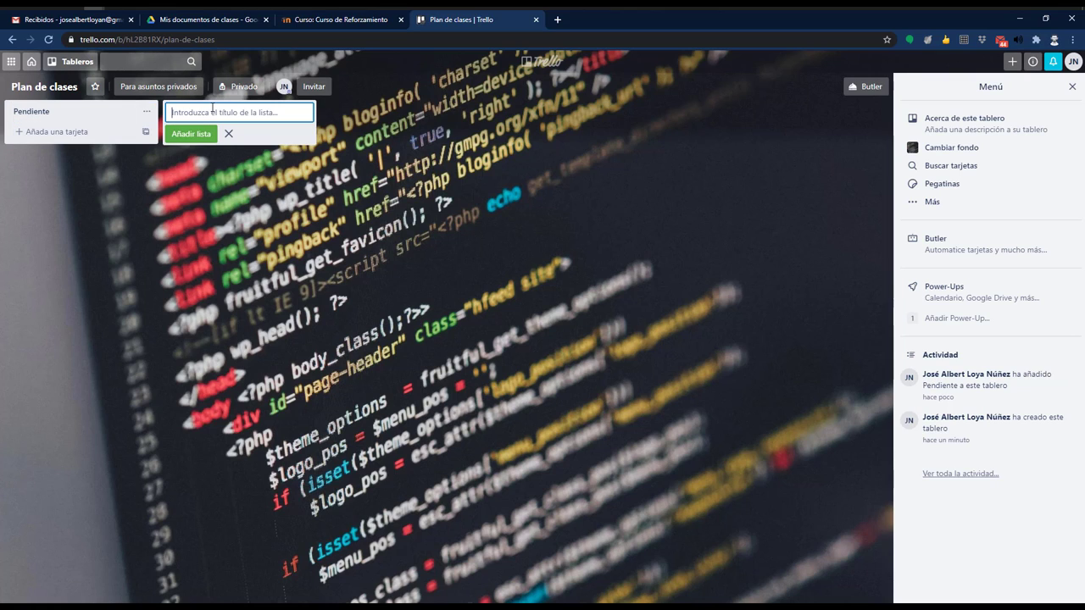
{"action": "type", "text": "En proceso"}
{"action": "left_click", "coordinate": [198, 134]}
{"action": "type", "text": "Terminado"}
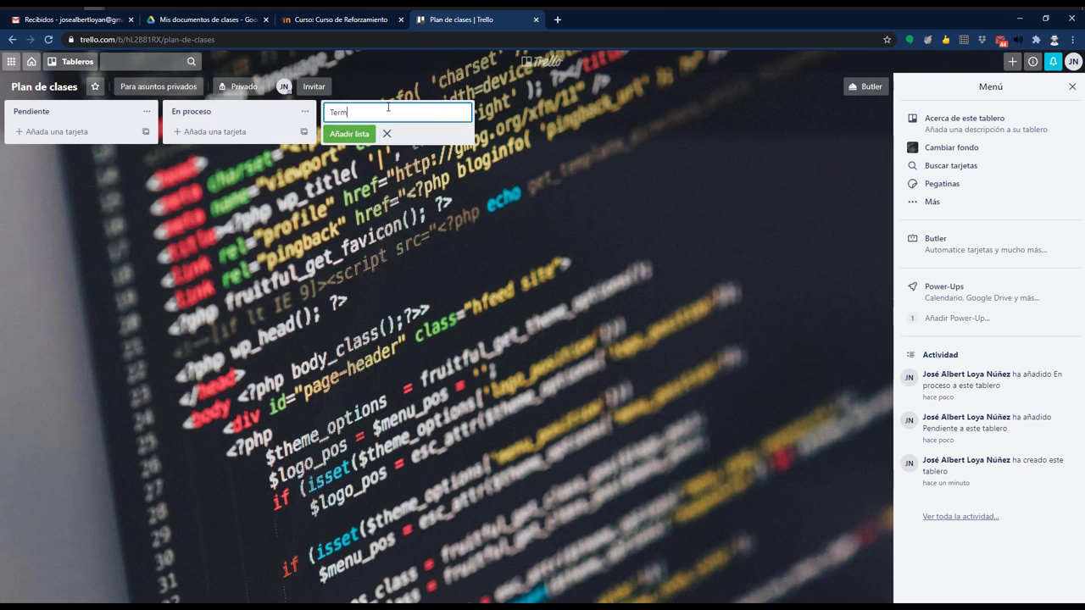
{"action": "left_click", "coordinate": [349, 134]}
{"action": "left_click", "coordinate": [545, 132]}
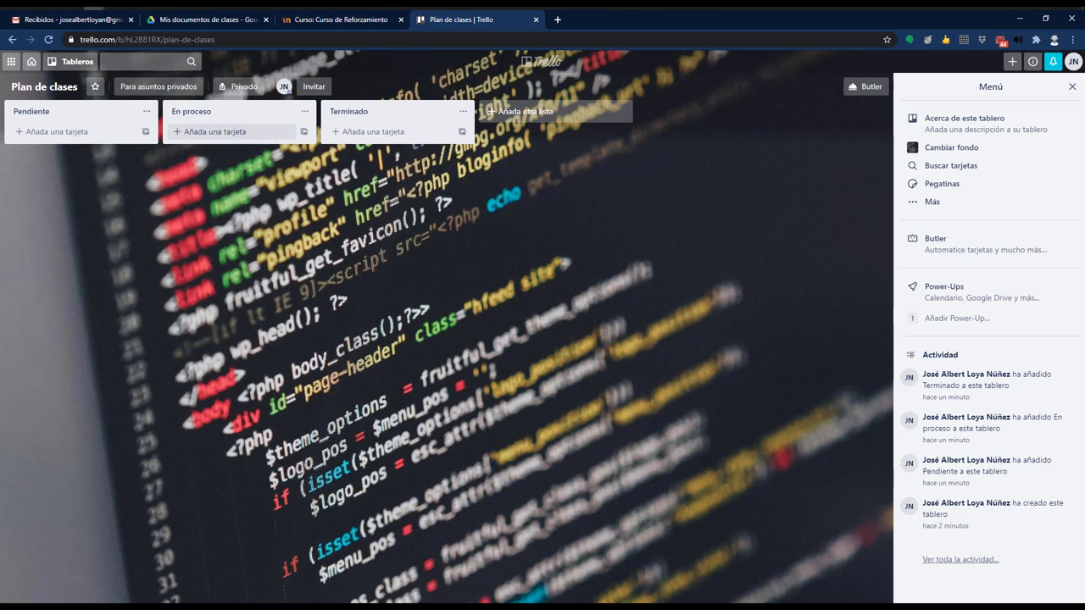
Step: Add cards titled "Materiales de la Unidad 1", "Actividades de la Unidad 1" and "Evaluación de la unidad 1" to the Pendiente list
{"action": "left_click", "coordinate": [58, 130]}
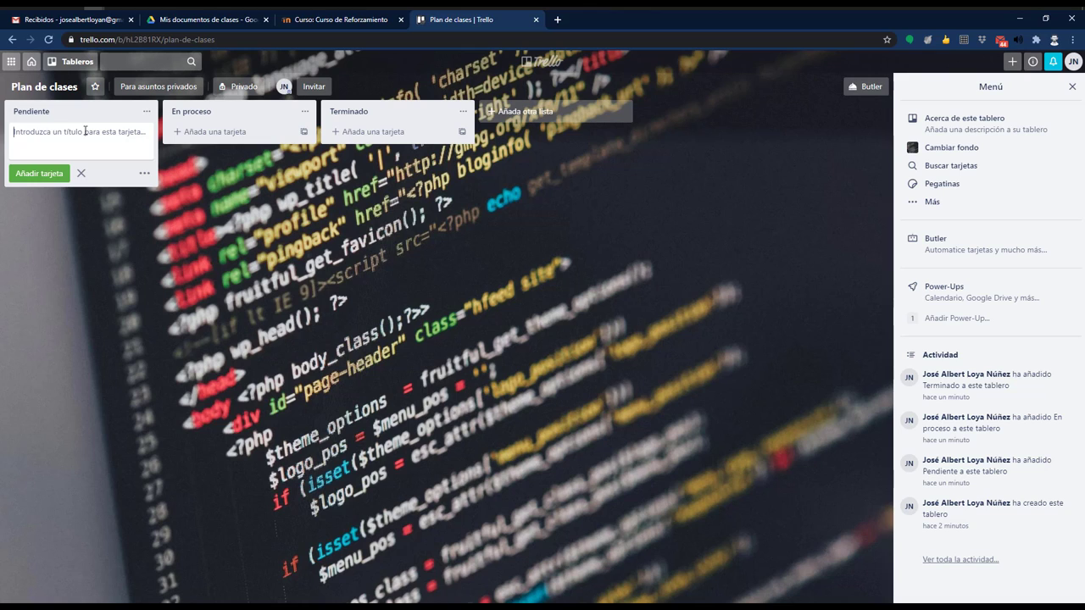
{"action": "type", "text": "Materiales de la Unidad 1"}
{"action": "key", "text": "Return"}
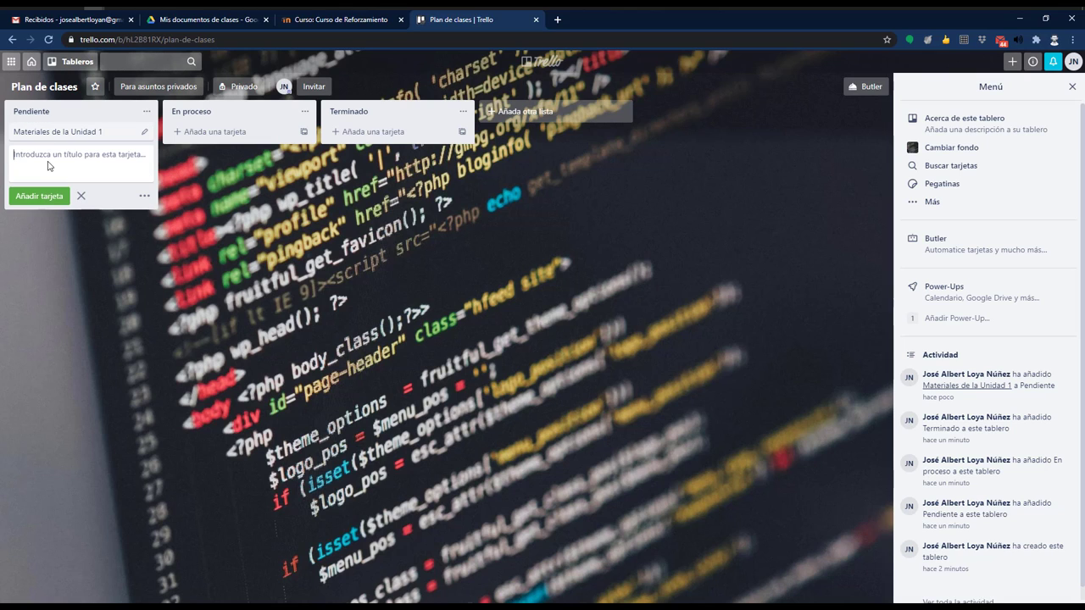
{"action": "type", "text": "Actividades de la Unidad 1"}
{"action": "left_click", "coordinate": [49, 200]}
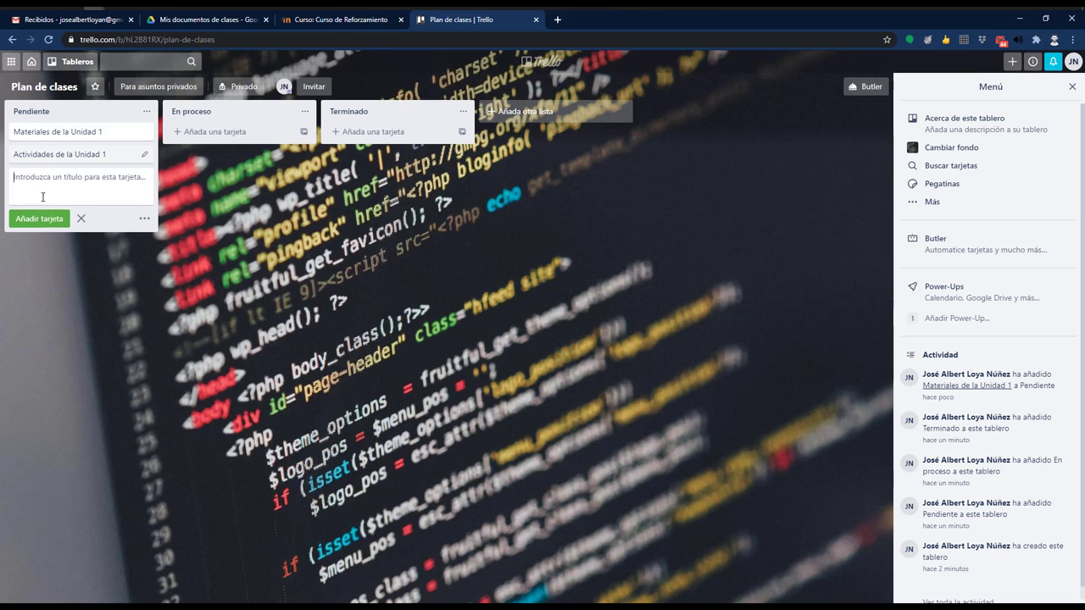
{"action": "type", "text": "Evalua"}
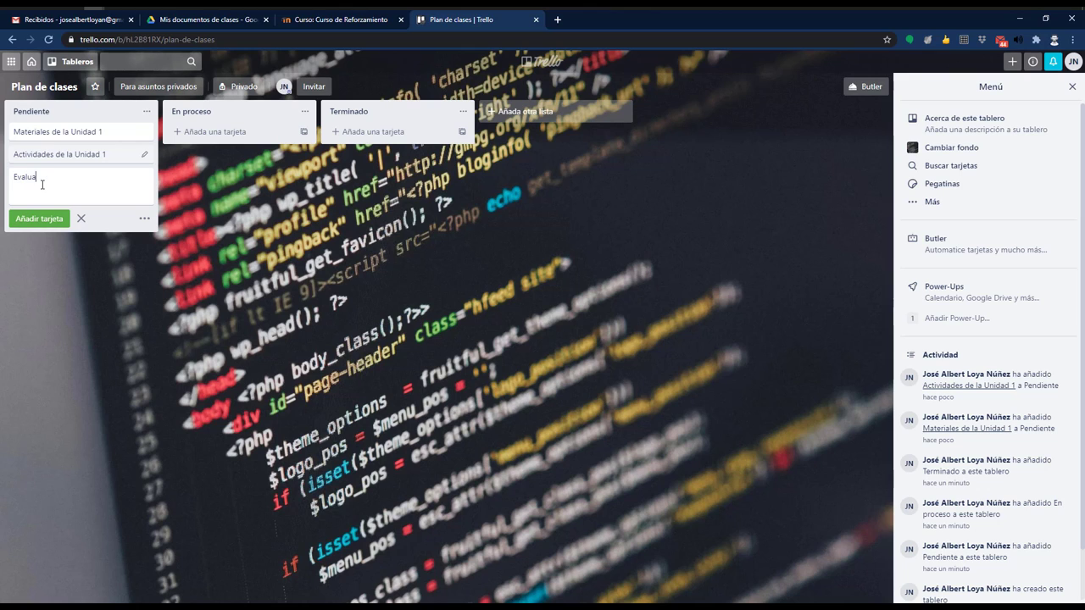
{"action": "type", "text": "ción de la unidad 1"}
{"action": "left_click", "coordinate": [39, 217]}
{"action": "left_click", "coordinate": [250, 210]}
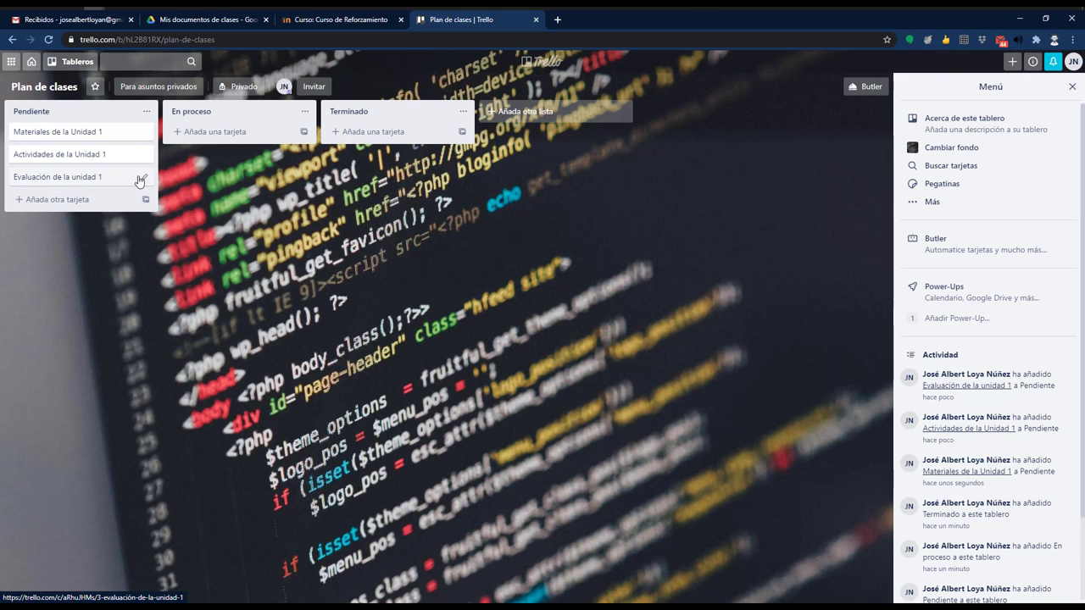
{"action": "left_click", "coordinate": [52, 199]}
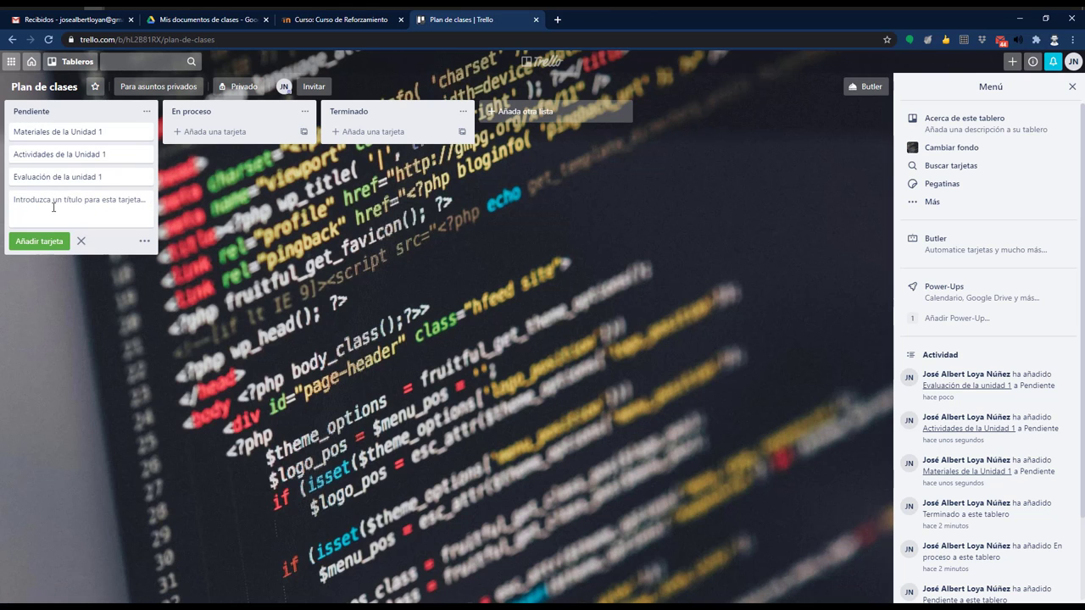
{"action": "key", "text": "Escape"}
{"action": "key", "text": "Return"}
{"action": "key", "text": "m"}
{"action": "key", "text": "Escape"}
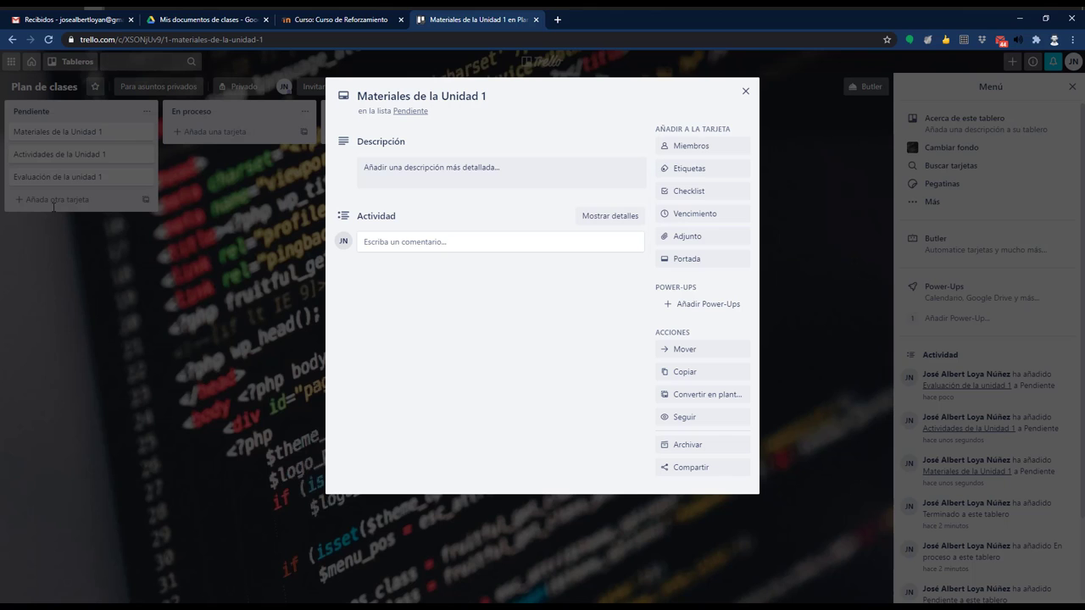
{"action": "left_click", "coordinate": [745, 90]}
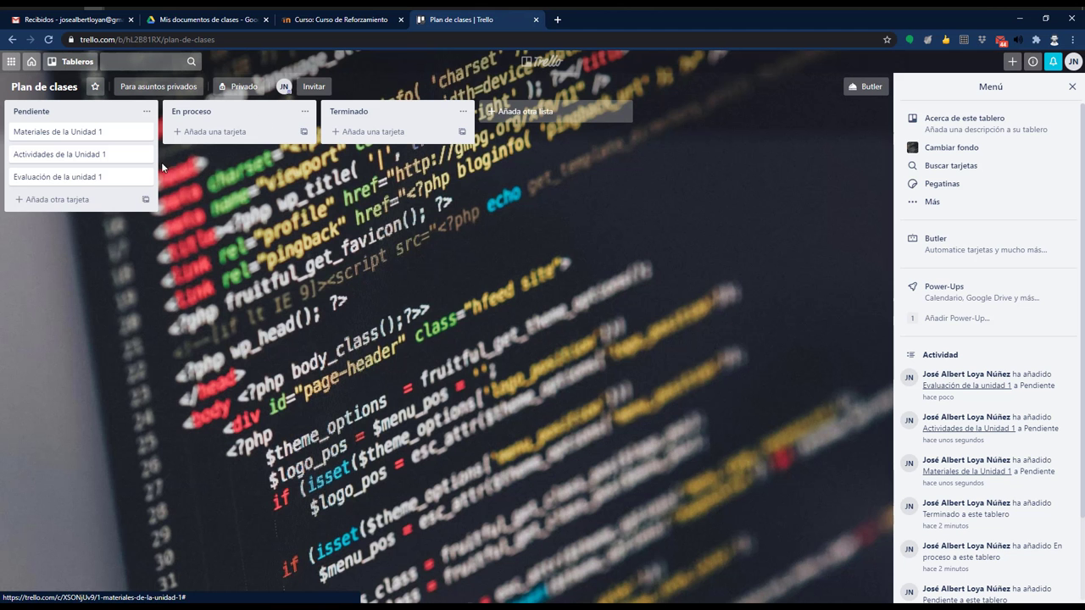
Step: Add cards titled "Materiales de la Unidad 2", "Actividades de la Unidad 2" and "Evaluación de la Unidad 2" to the Pendiente list
{"action": "left_click", "coordinate": [66, 201]}
{"action": "type", "text": "Materiales d"}
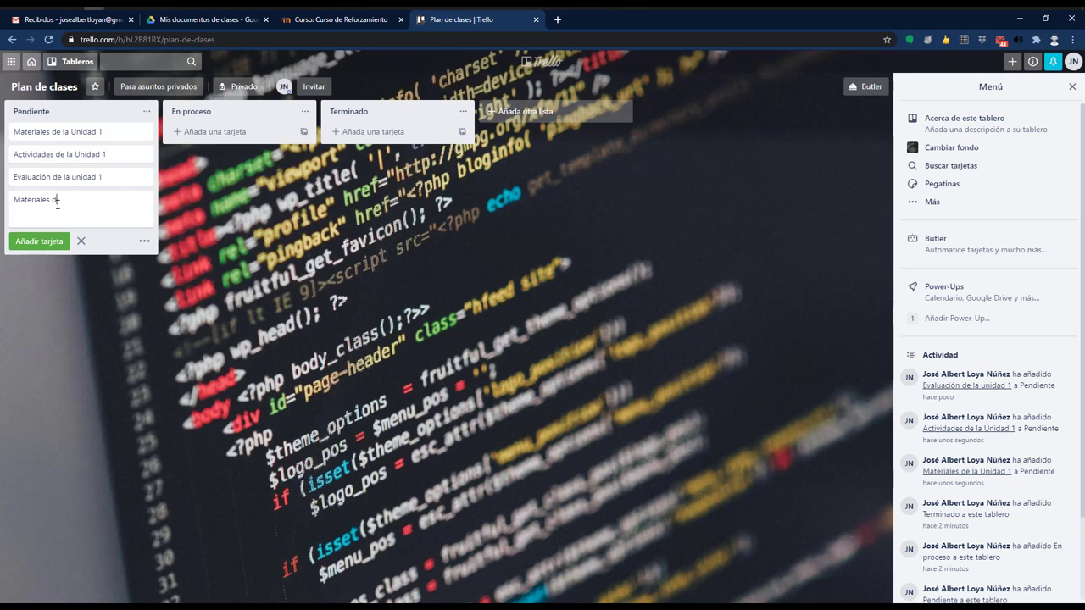
{"action": "type", "text": "e la Unda"}
{"action": "type", "text": "idad"}
{"action": "left_click", "coordinate": [45, 239]}
{"action": "type", "text": "Ac"}
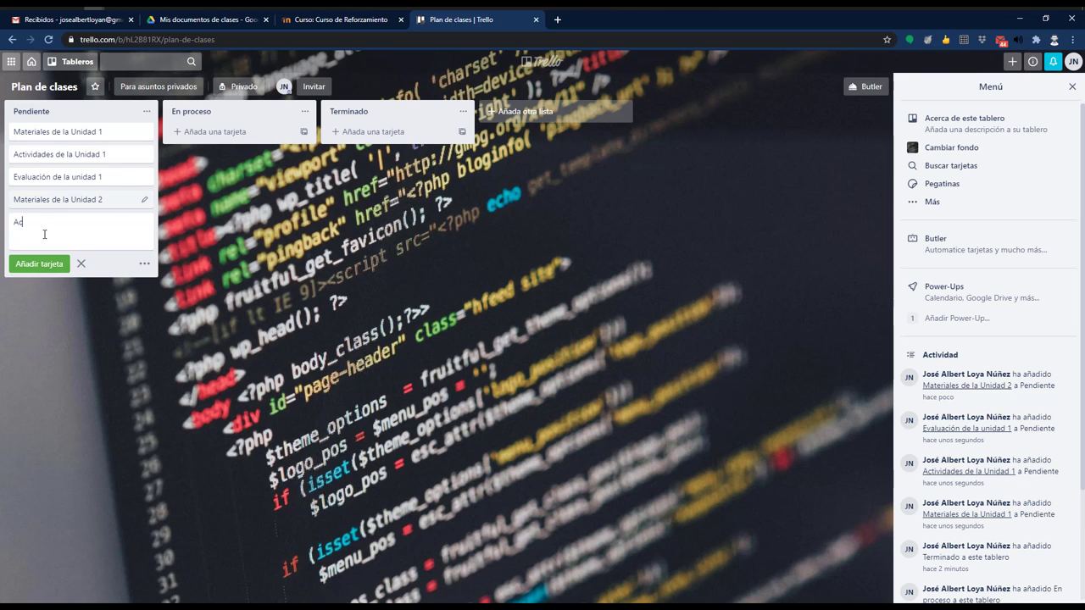
{"action": "type", "text": "tividades de la Unidad 2"}
{"action": "left_click", "coordinate": [30, 263]}
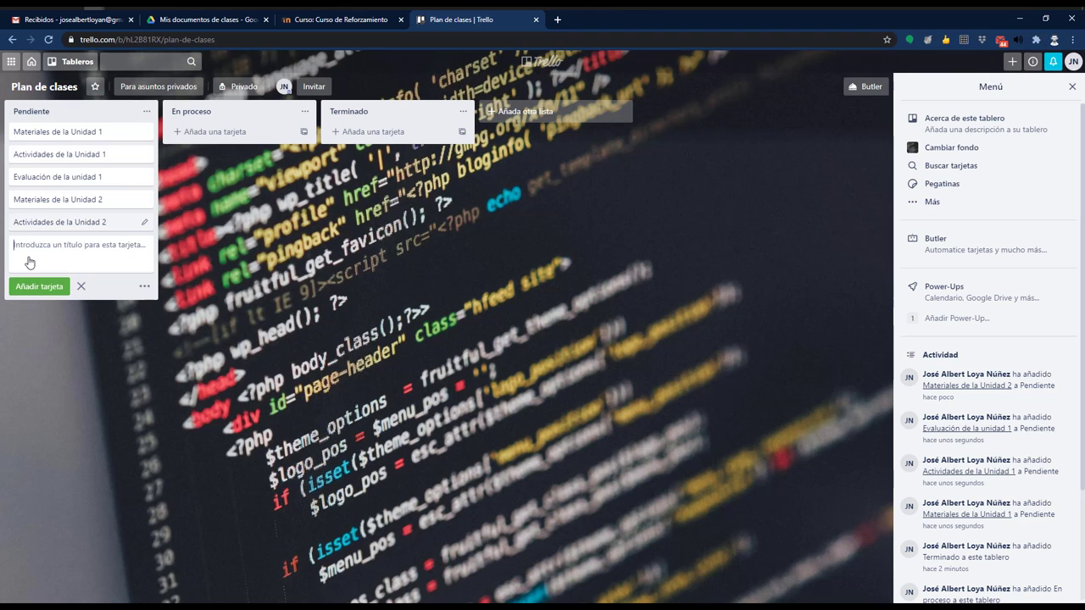
{"action": "type", "text": "Evaluac"}
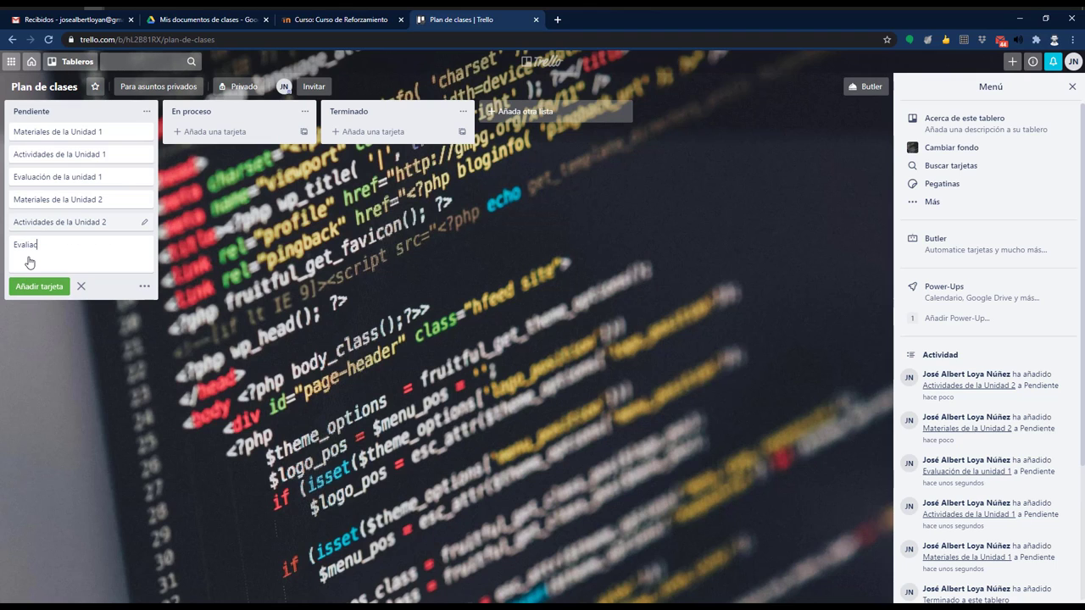
{"action": "type", "text": "uación de la Unidad 2"}
{"action": "left_click", "coordinate": [39, 286]}
{"action": "key", "text": "Escape"}
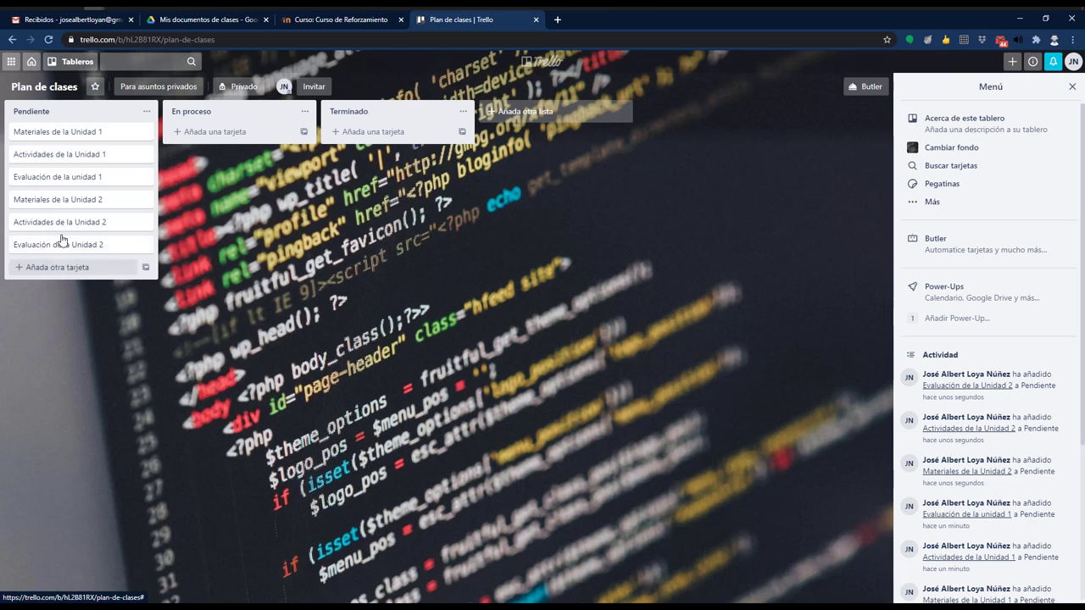
Step: Save the description "Elaborar los materiales correspondientes a la unidad 1" on the Materiales de la Unidad 1 card
{"action": "left_click", "coordinate": [63, 128]}
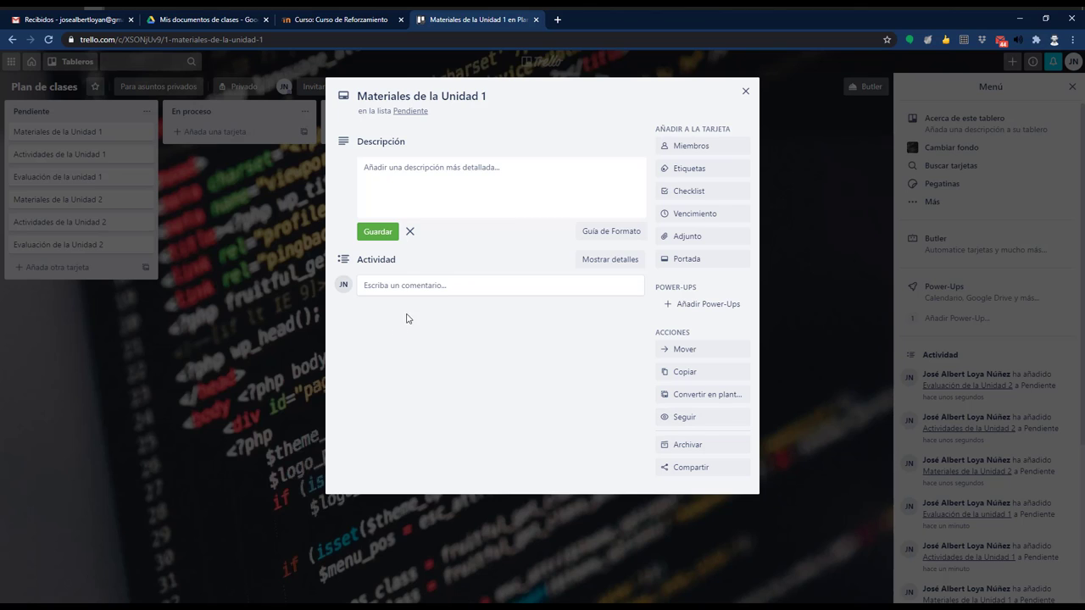
{"action": "left_click", "coordinate": [412, 172]}
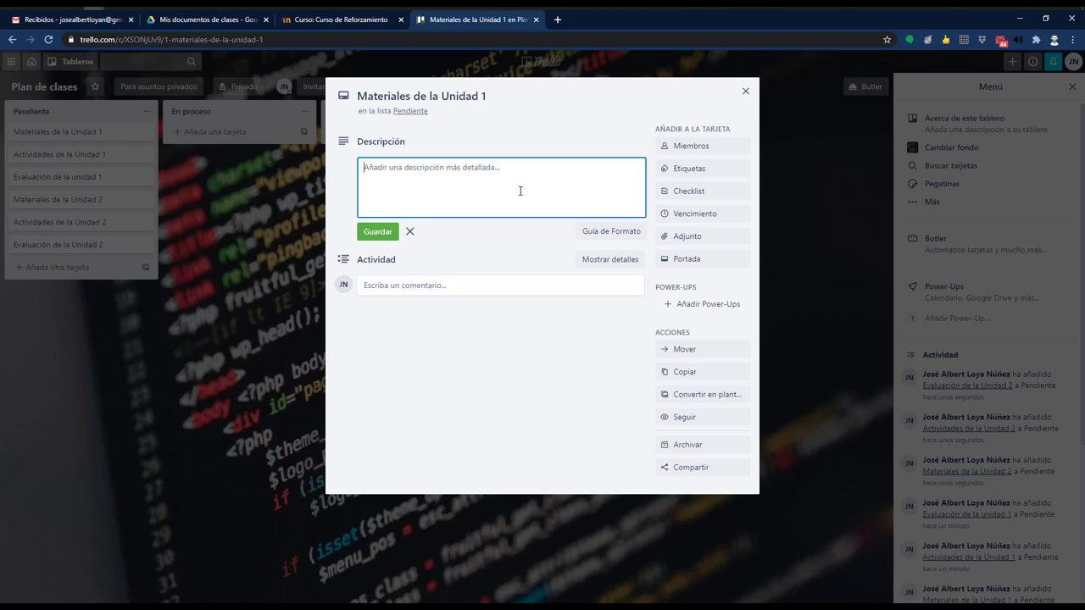
{"action": "type", "text": "Ela ora"}
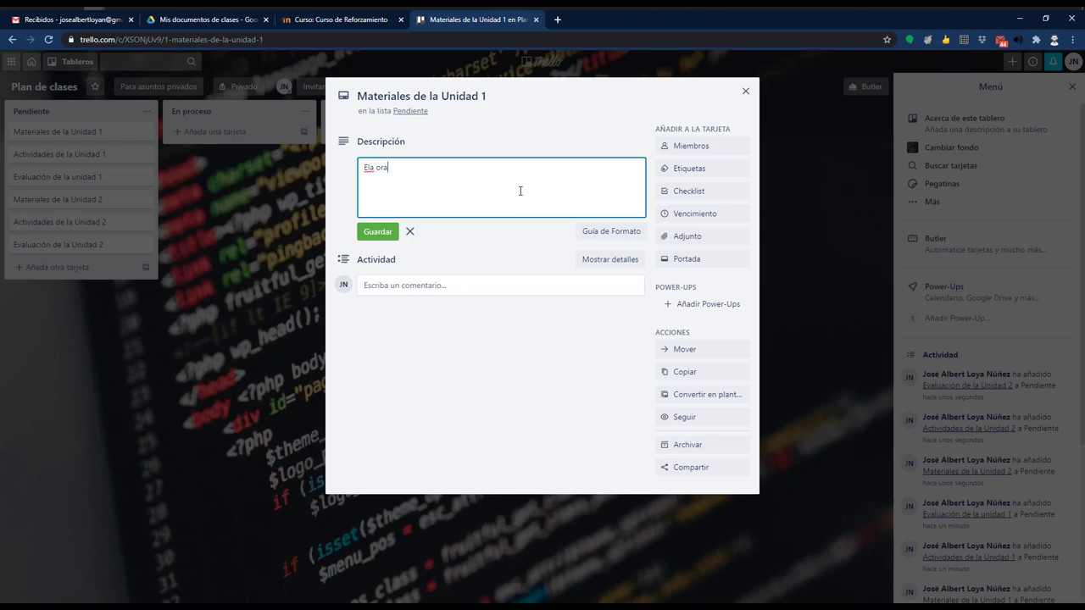
{"action": "type", "text": "rar los materiales correspondientes a la unidad 1"}
{"action": "left_click", "coordinate": [379, 241]}
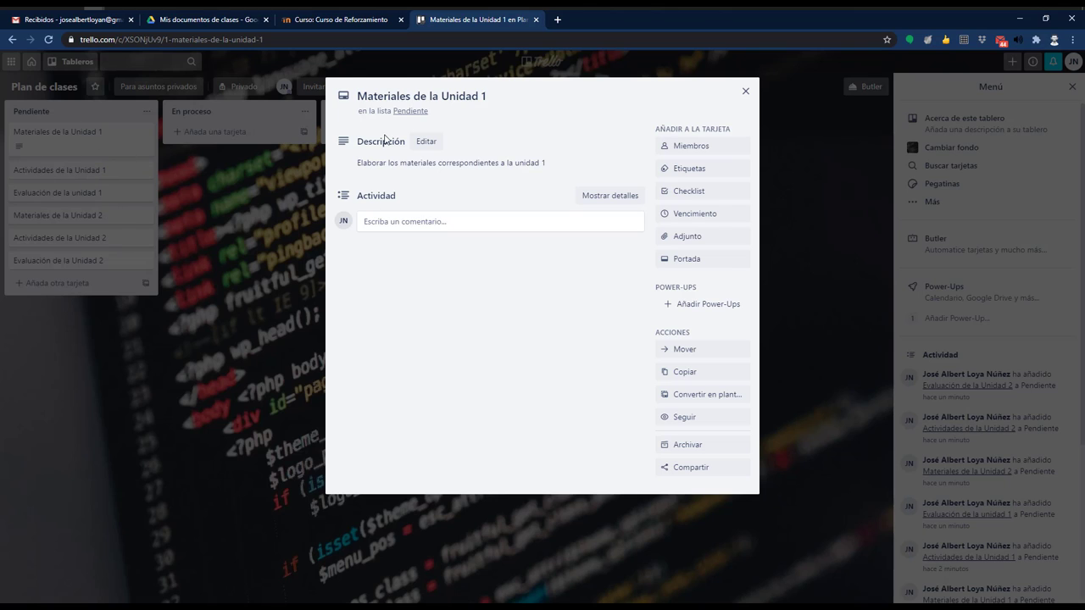
Step: Show the card's activity details and add a checklist titled "Lista de actividades"
{"action": "left_click", "coordinate": [607, 202]}
{"action": "left_click", "coordinate": [688, 194]}
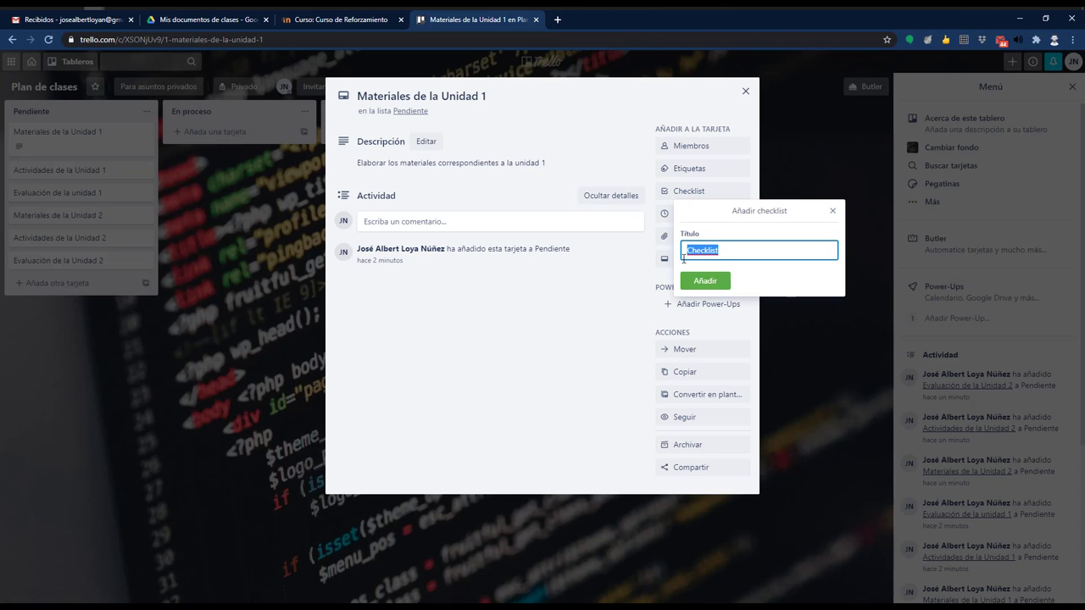
{"action": "type", "text": "Lista de actividades"}
{"action": "key", "text": "Return"}
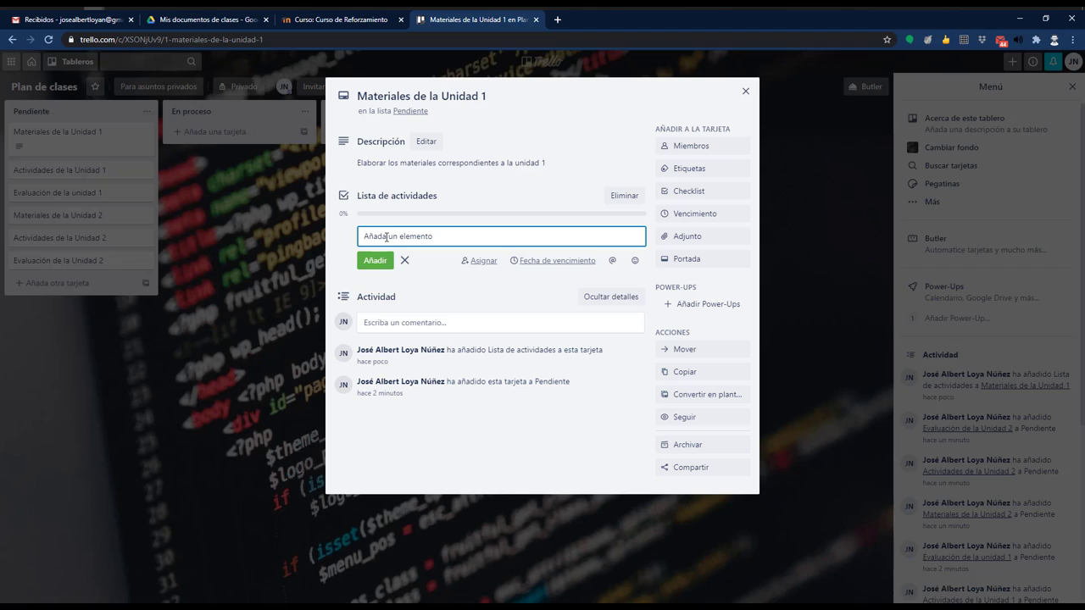
Step: Add the checklist items "Elaboración de Video tutoriales", "Elaboración de manuales" and "Búsqueda de referencias bibliográficas"
{"action": "type", "text": "Elaboración de Video tutoriales"}
{"action": "key", "text": "Return"}
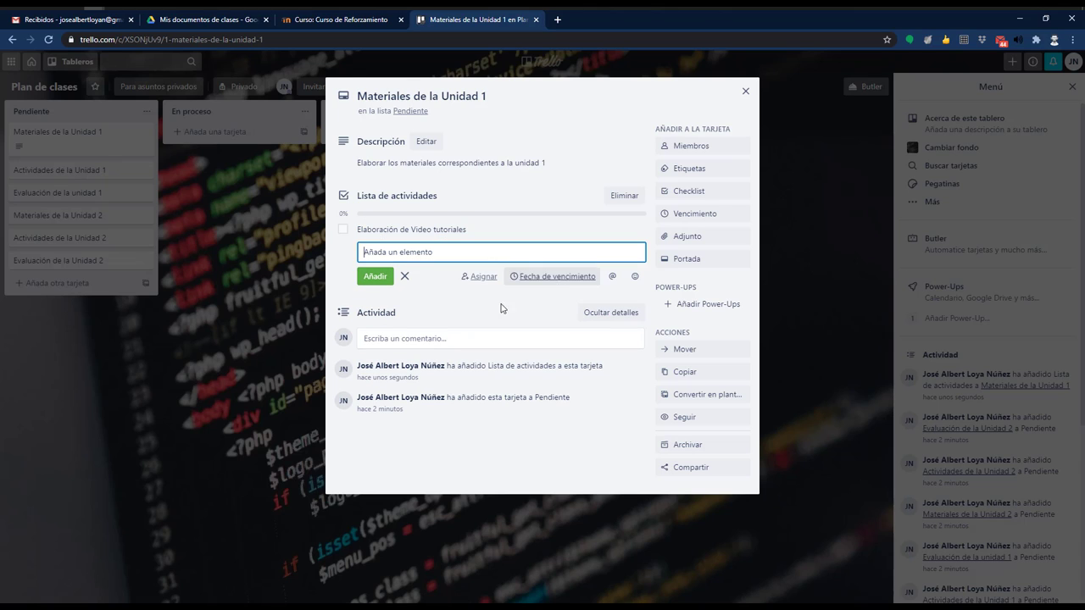
{"action": "type", "text": "Elab"}
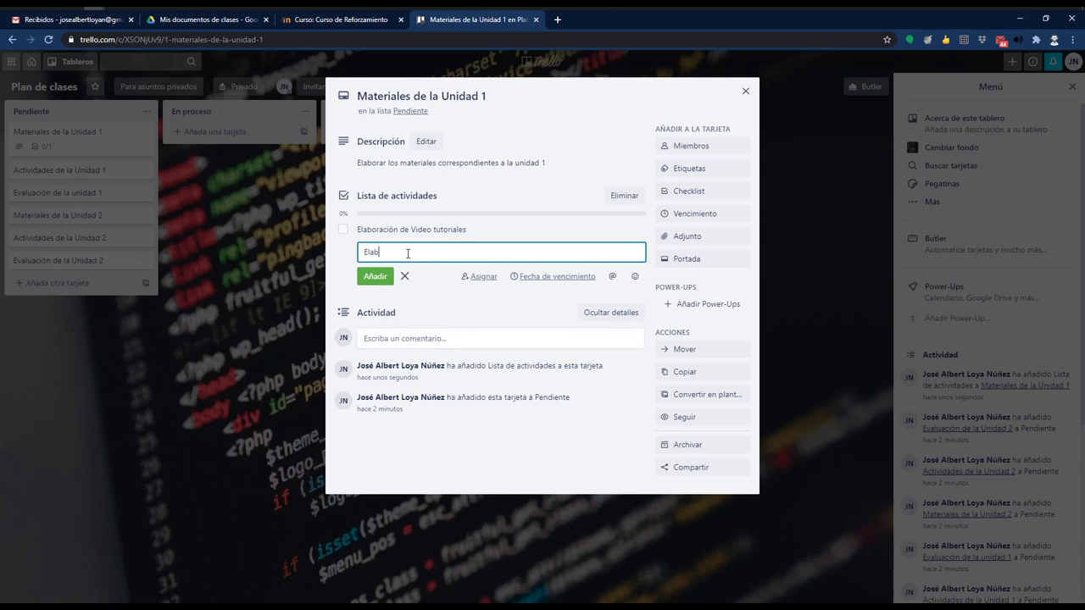
{"action": "type", "text": "oración de manuales"}
{"action": "key", "text": "Return"}
{"action": "type", "text": "Busque"}
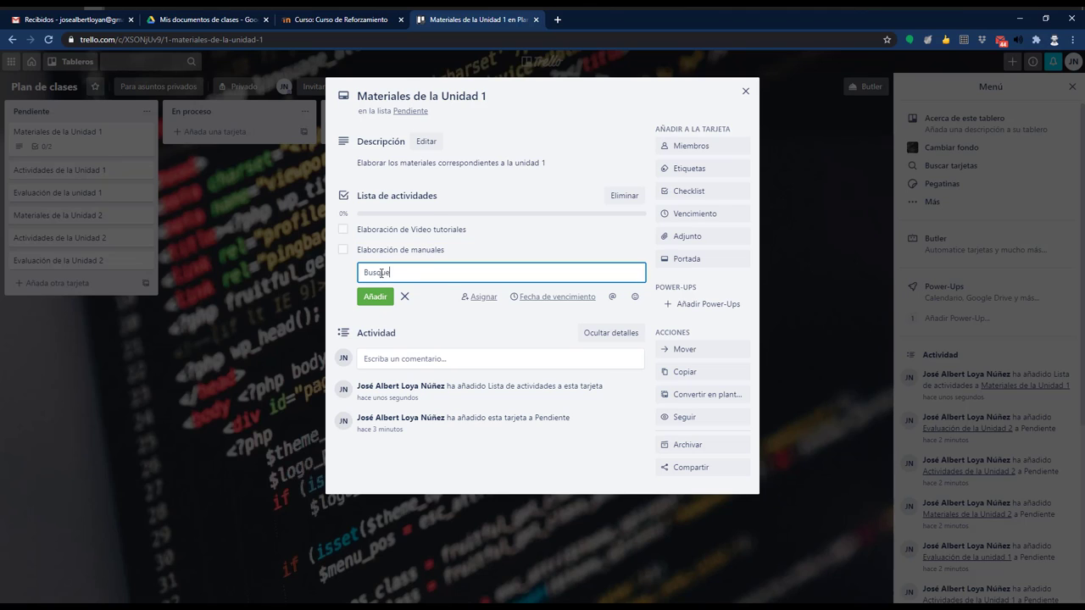
{"action": "type", "text": "da de referencias bibliográficas"}
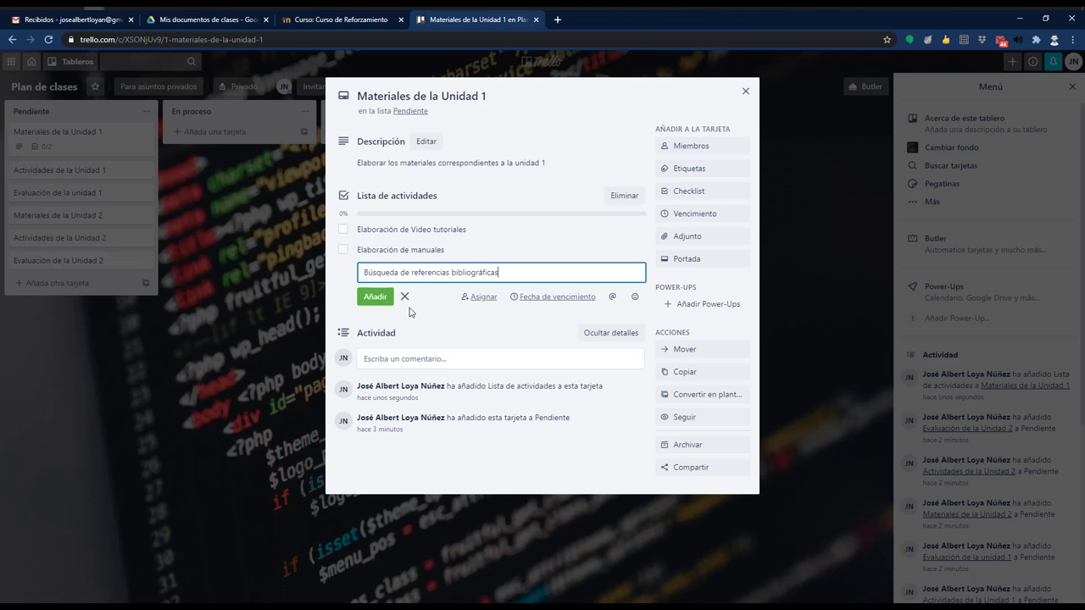
{"action": "key", "text": "Return"}
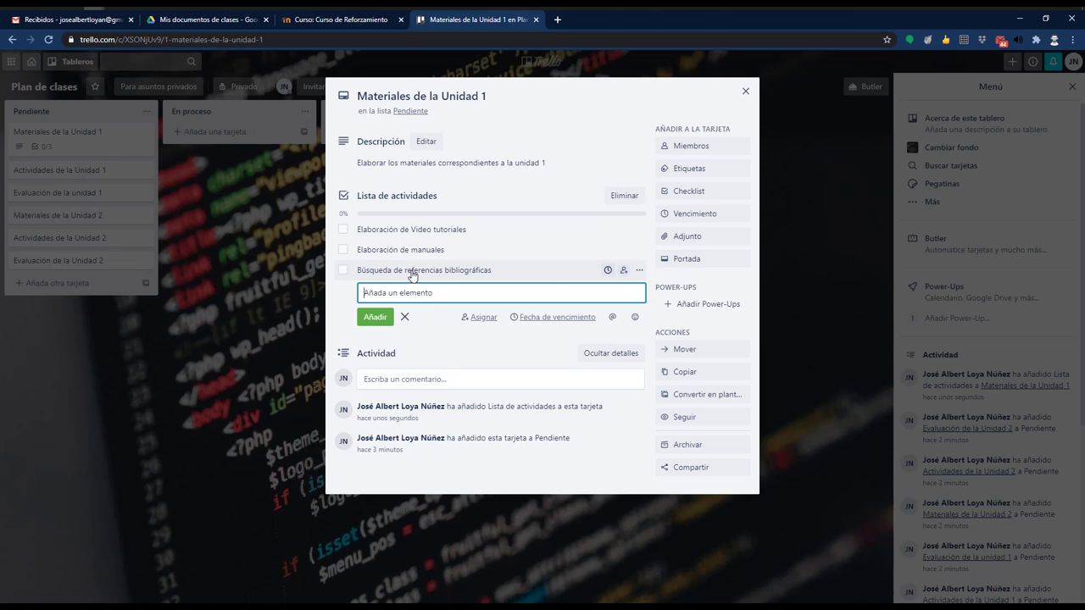
{"action": "left_click", "coordinate": [405, 318]}
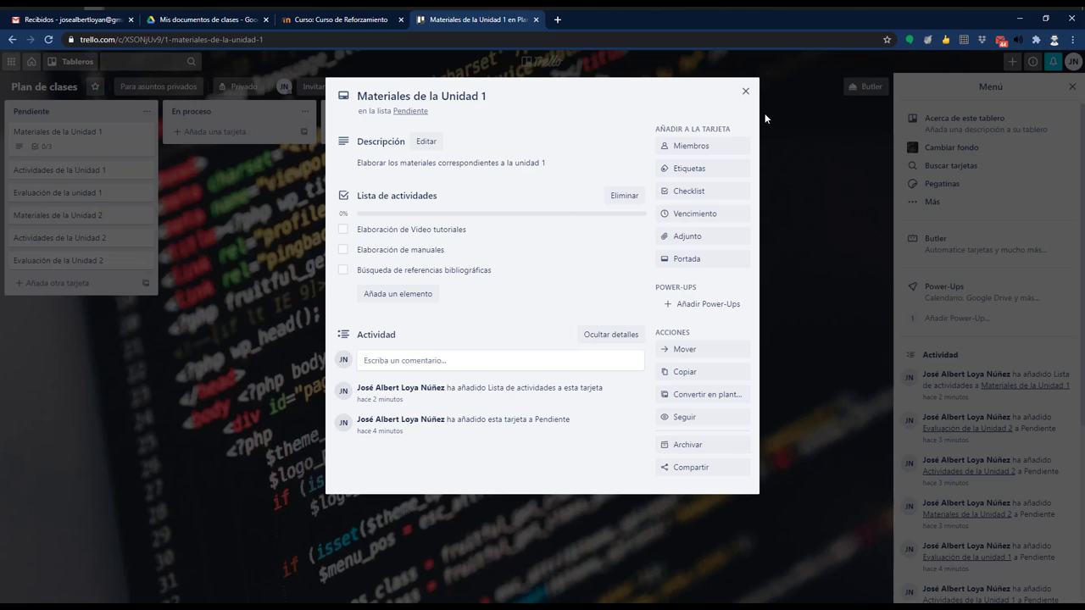
Step: Check the members available for the card and set its due date to 1/10/2020 at 18:00 with a reminder 1 día antes
{"action": "left_click", "coordinate": [675, 149]}
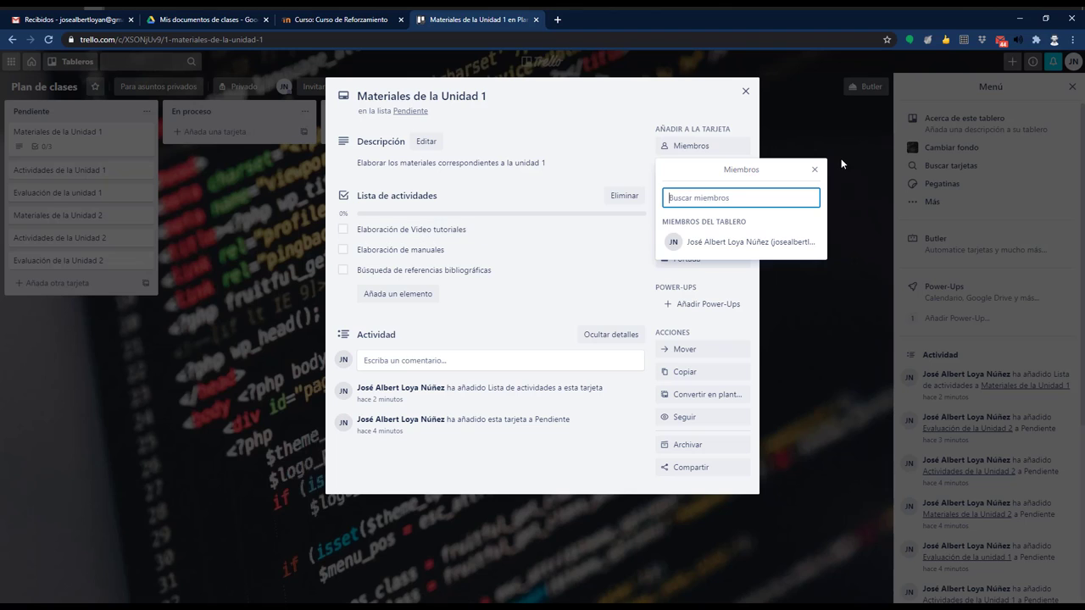
{"action": "left_click", "coordinate": [816, 169]}
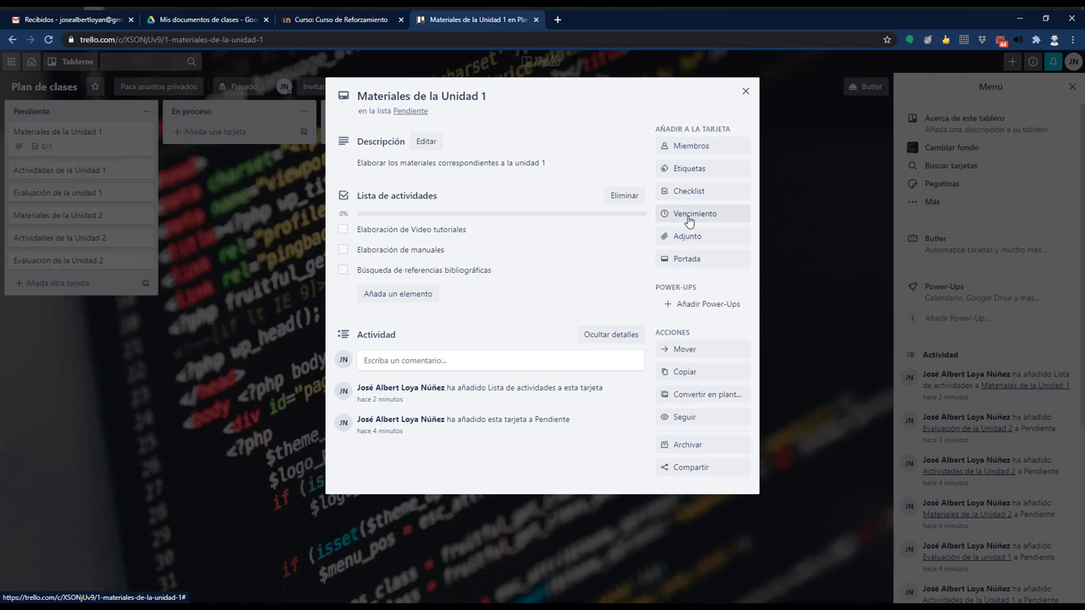
{"action": "left_click", "coordinate": [689, 217]}
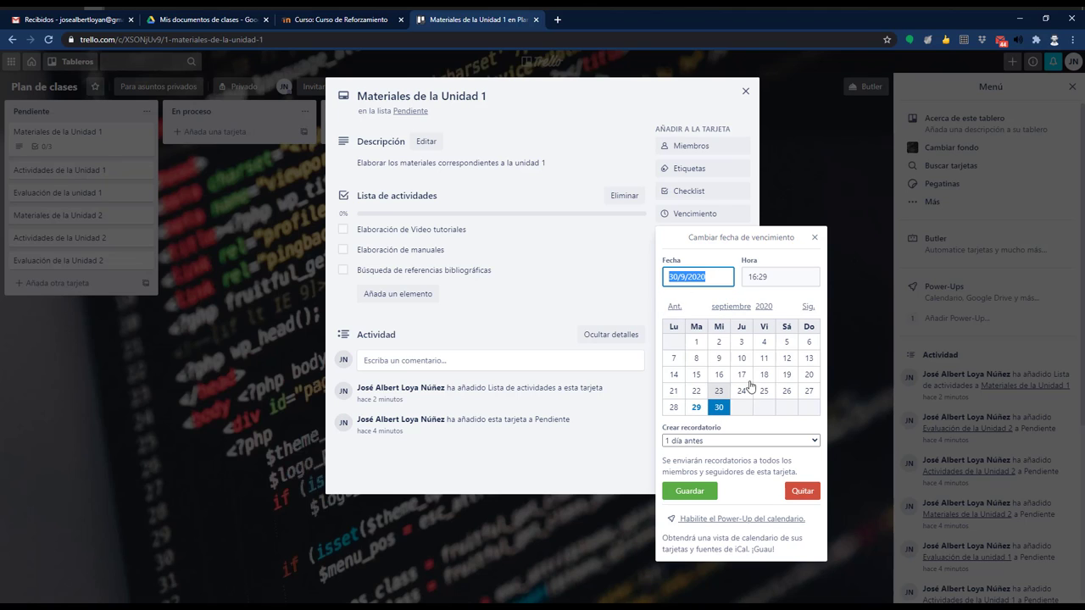
{"action": "left_click", "coordinate": [806, 314]}
{"action": "left_click", "coordinate": [741, 341]}
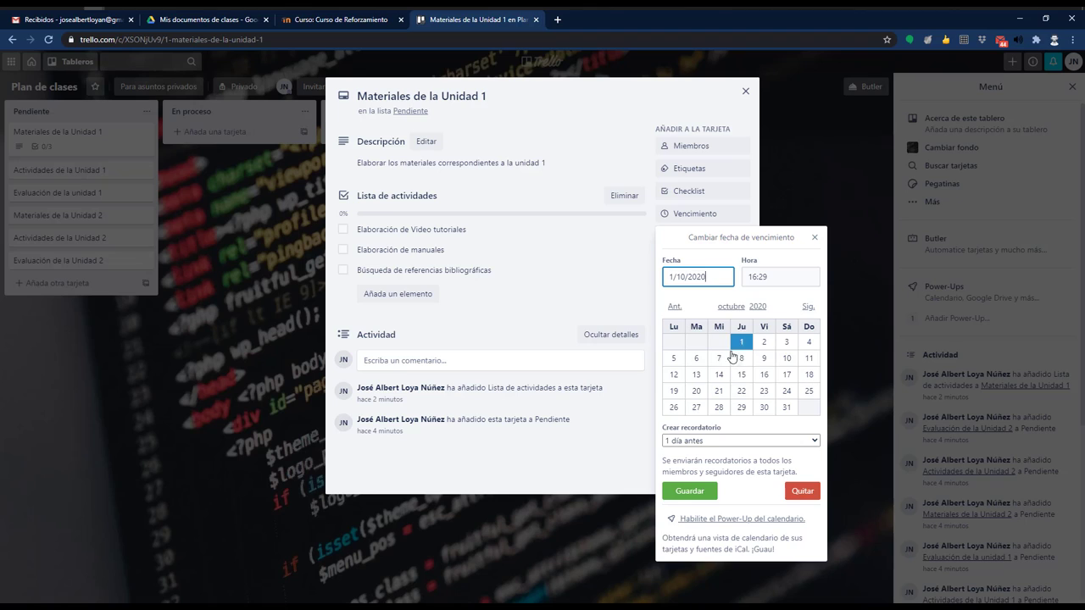
{"action": "left_click", "coordinate": [775, 279]}
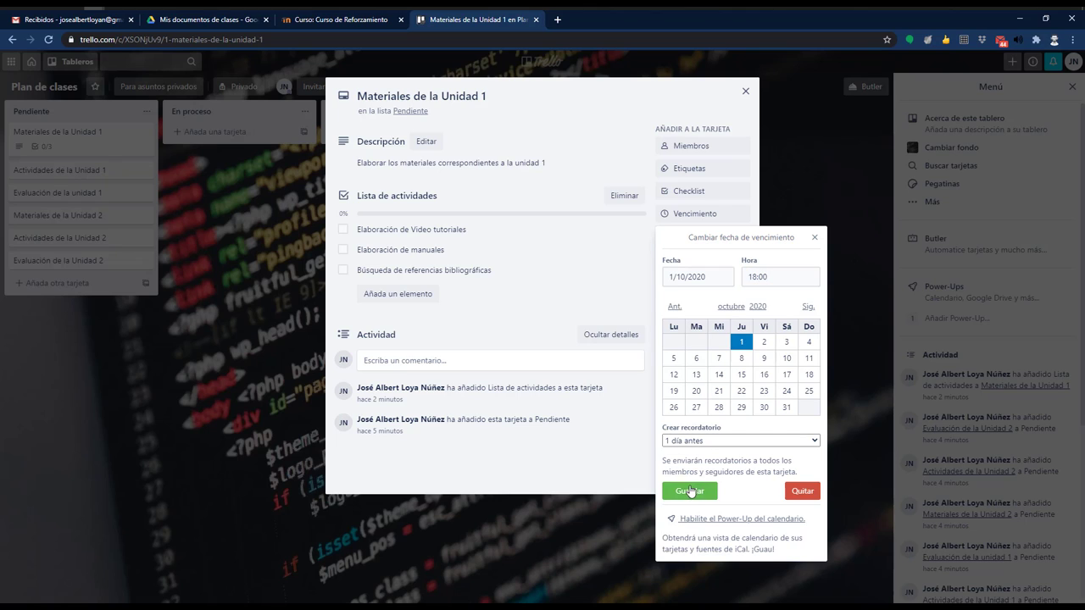
{"action": "left_click", "coordinate": [690, 491]}
{"action": "left_click", "coordinate": [689, 491]}
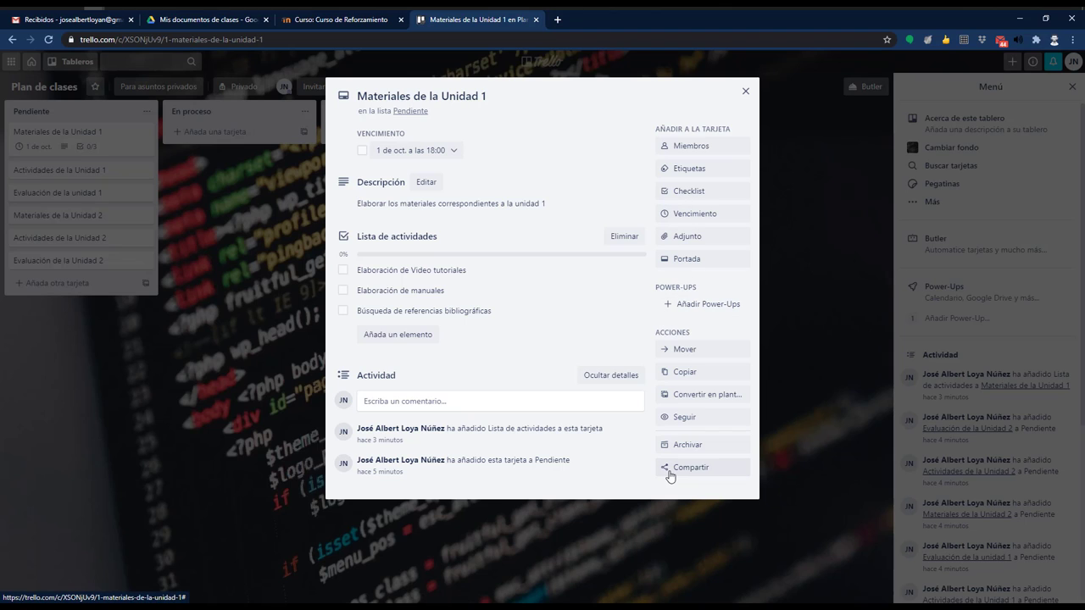
Step: Check the sources available for attaching files to the Materiales de la Unidad 1 card
{"action": "left_click", "coordinate": [688, 237]}
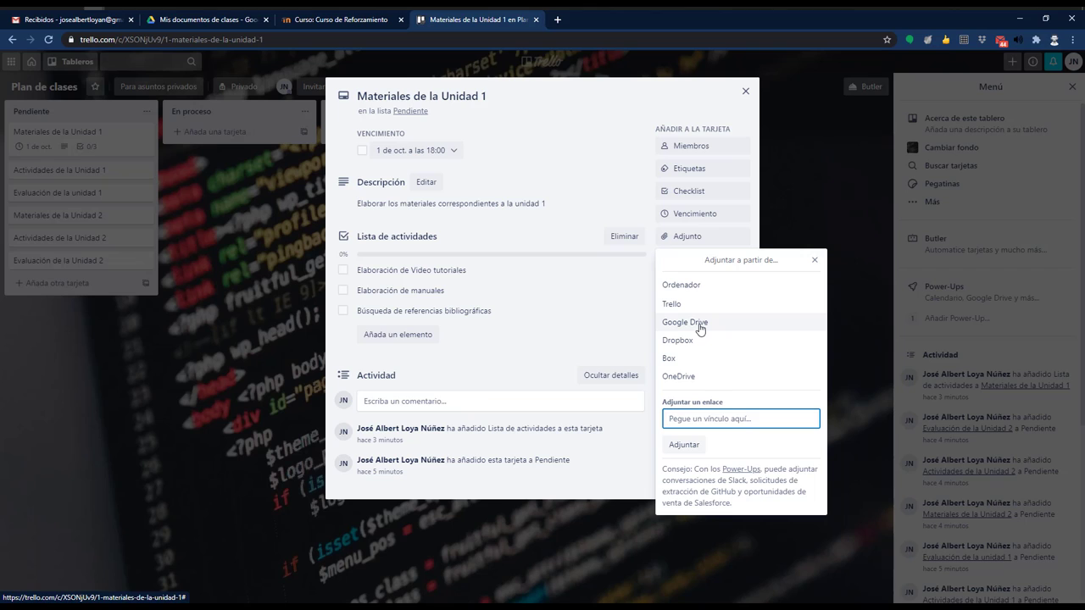
{"action": "left_click", "coordinate": [814, 260]}
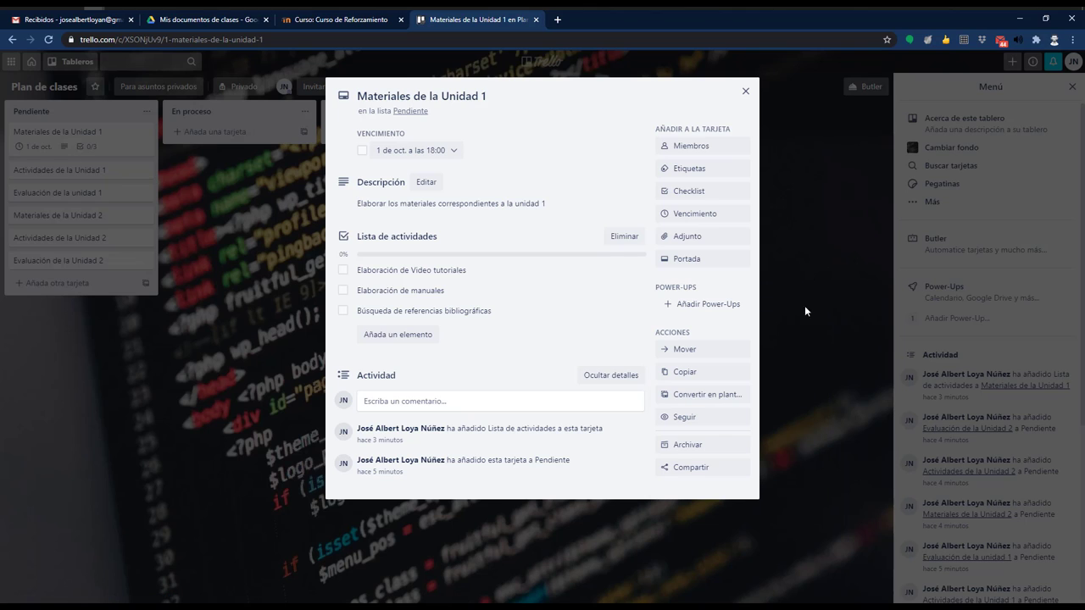
Step: Set the misty forest Unsplash photo as the card's cover, using the full-cover size with light title text
{"action": "left_click", "coordinate": [685, 260]}
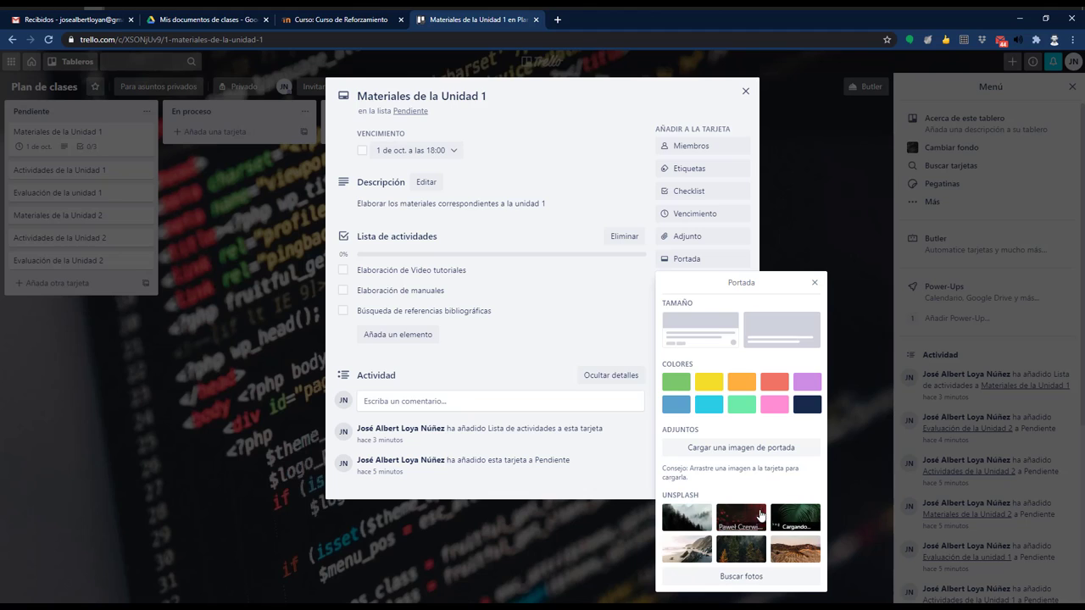
{"action": "left_click", "coordinate": [797, 519]}
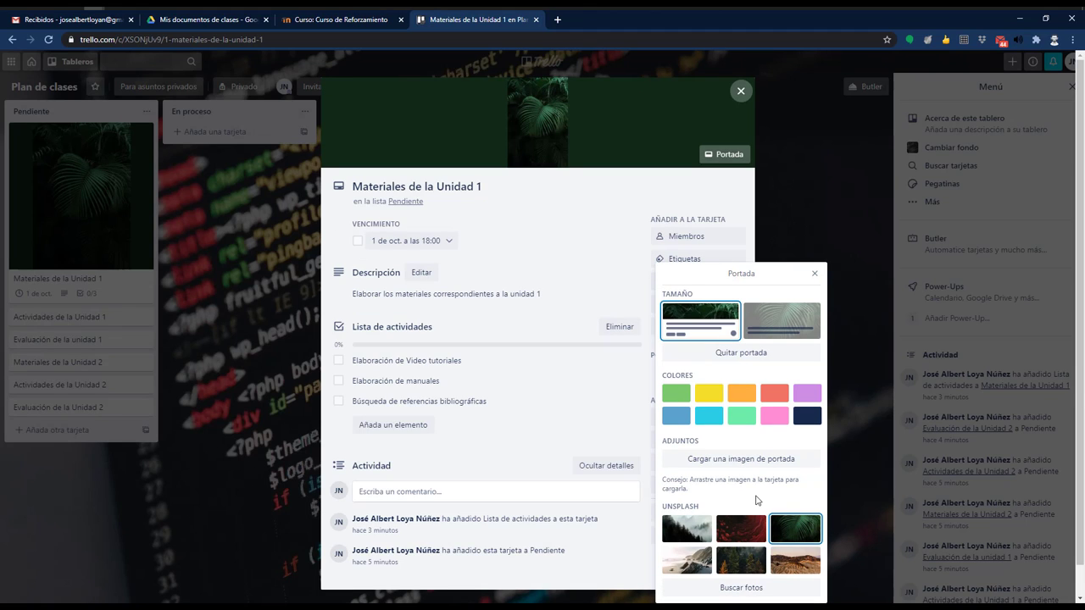
{"action": "left_click", "coordinate": [686, 527]}
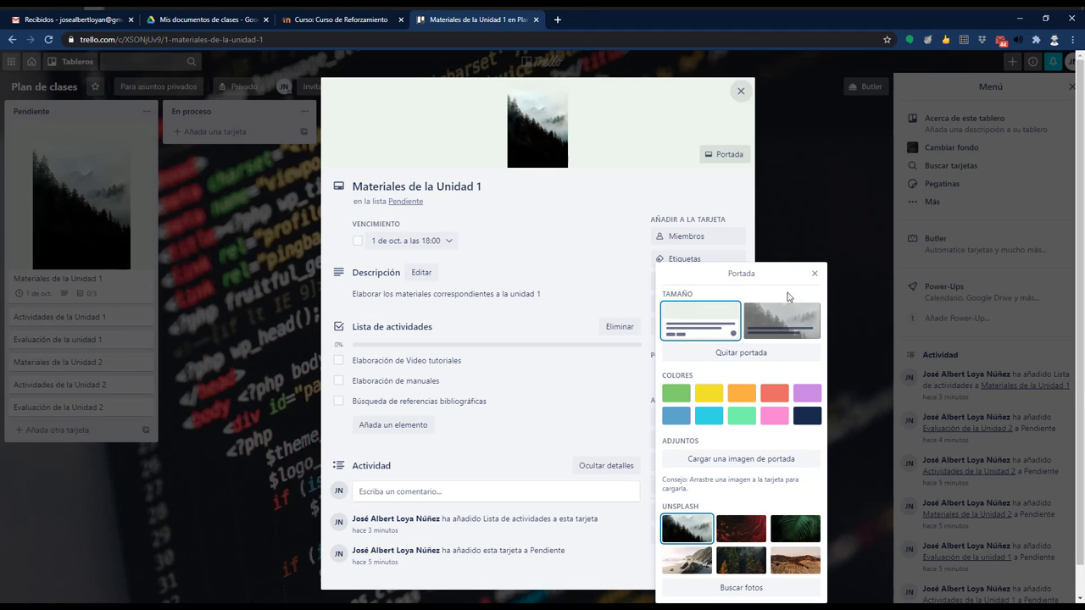
{"action": "left_click", "coordinate": [782, 321]}
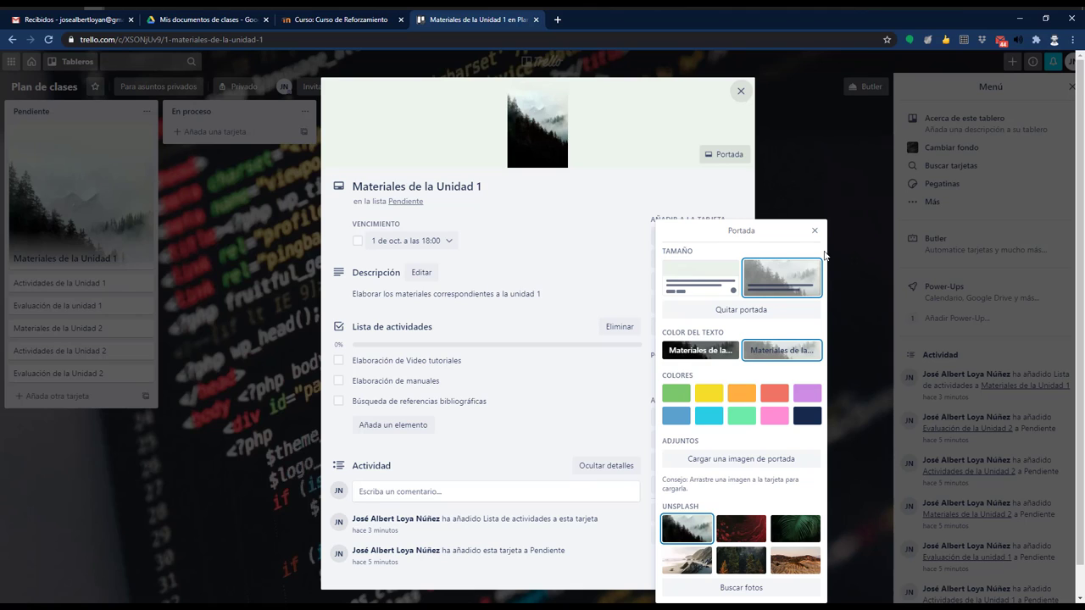
{"action": "left_click", "coordinate": [693, 354]}
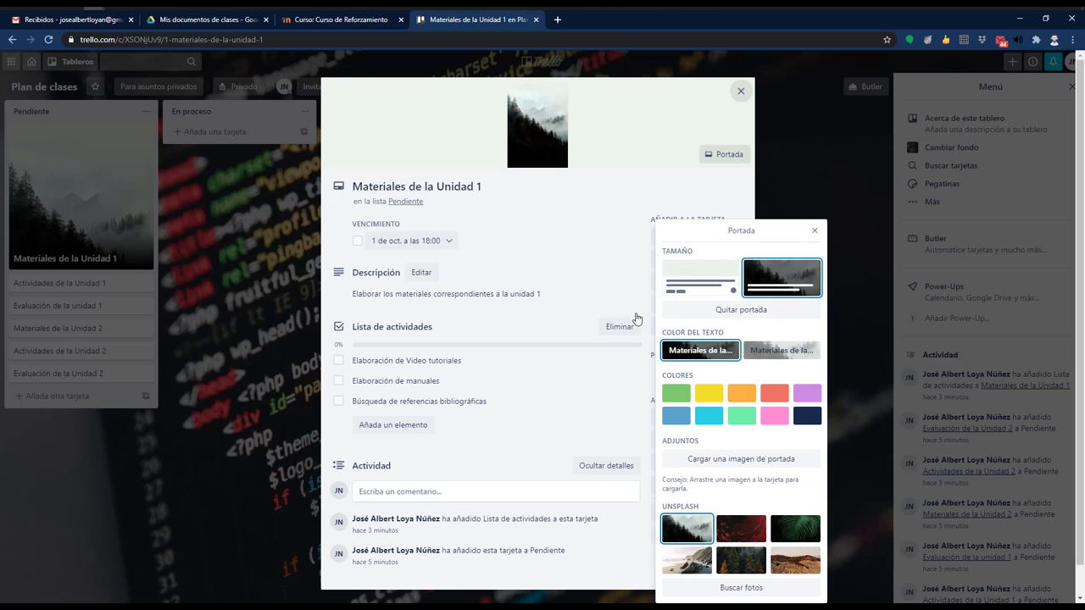
Step: Remove the photo cover, apply a solid cyan cover color to the card, and return to the board
{"action": "left_click", "coordinate": [740, 310]}
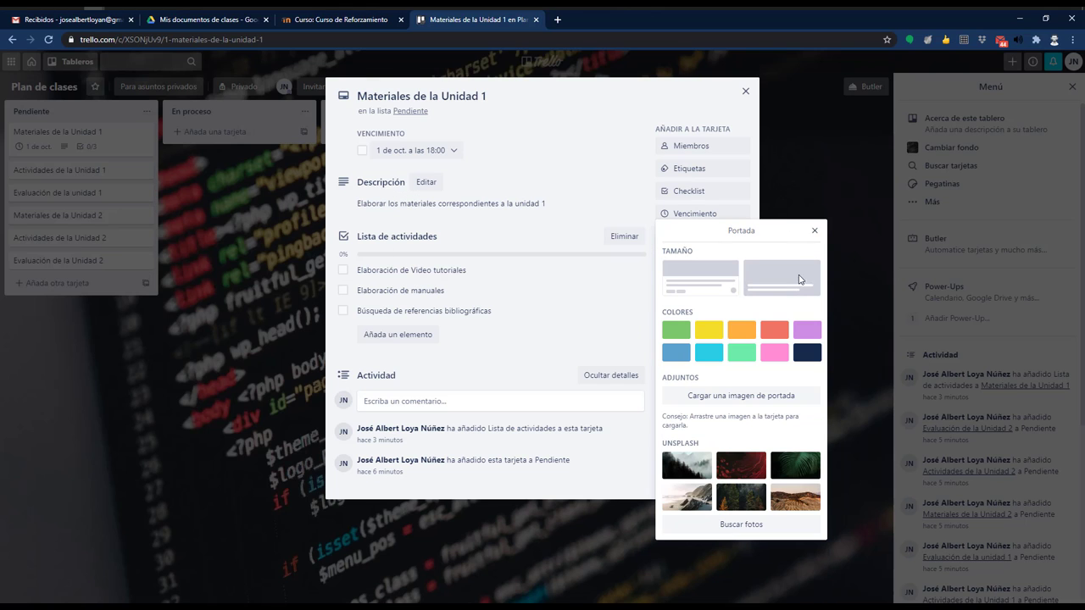
{"action": "left_click", "coordinate": [675, 353]}
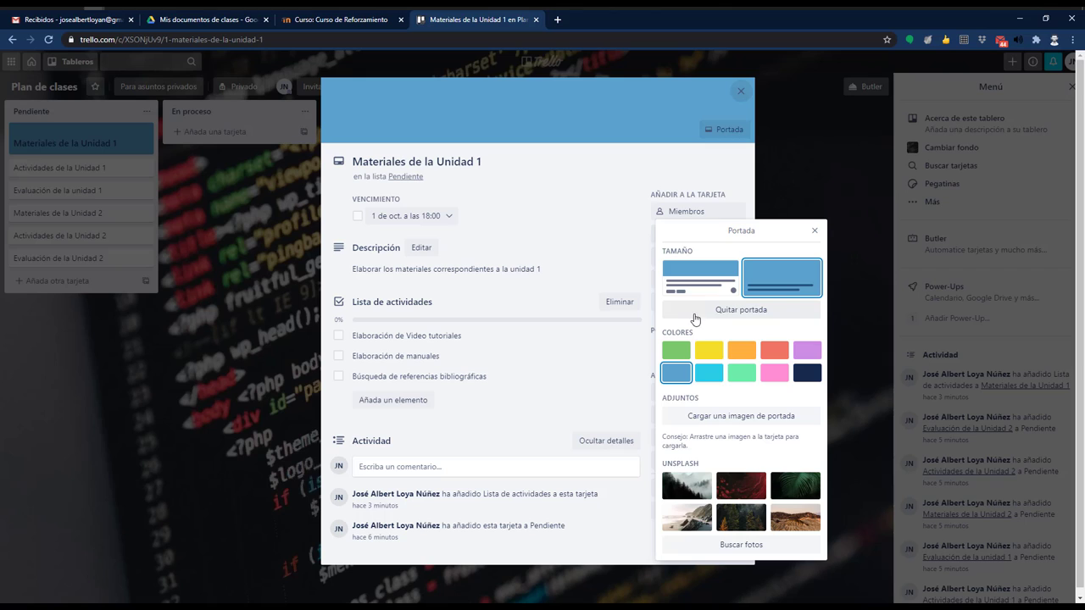
{"action": "left_click", "coordinate": [709, 373]}
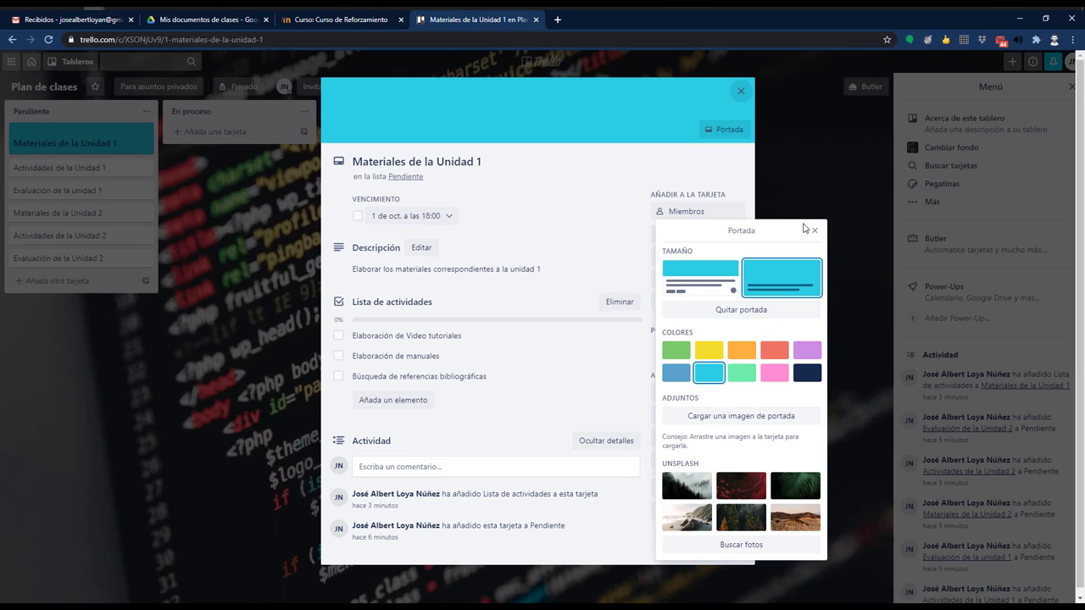
{"action": "left_click", "coordinate": [814, 231]}
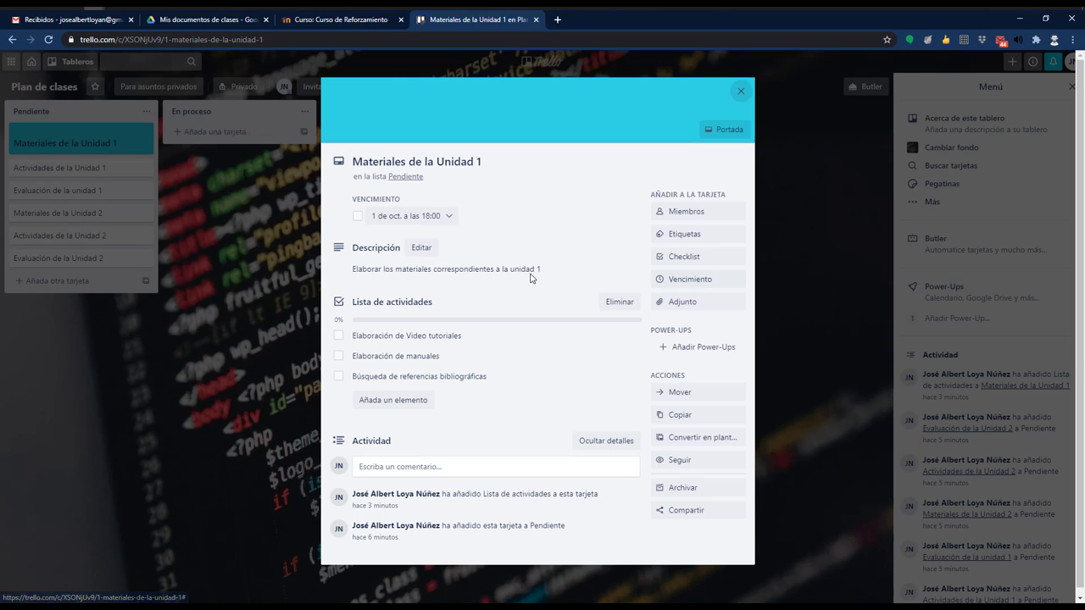
{"action": "left_click", "coordinate": [740, 91]}
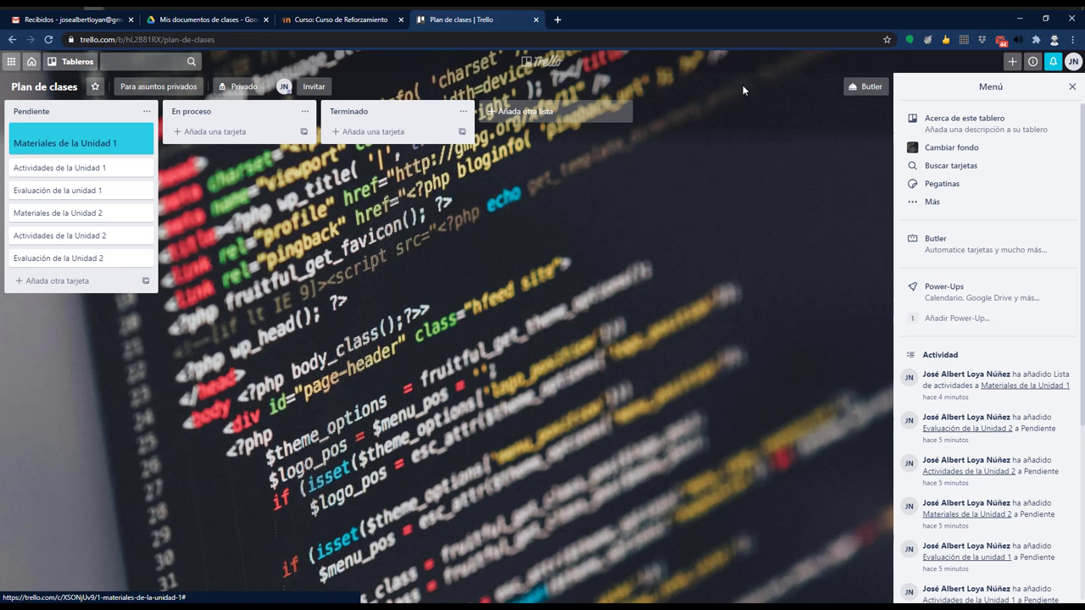
Step: View the Materiales de la Unidad 1 card and the Actividades de la Unidad 1 card, closing each one
{"action": "left_click", "coordinate": [66, 144]}
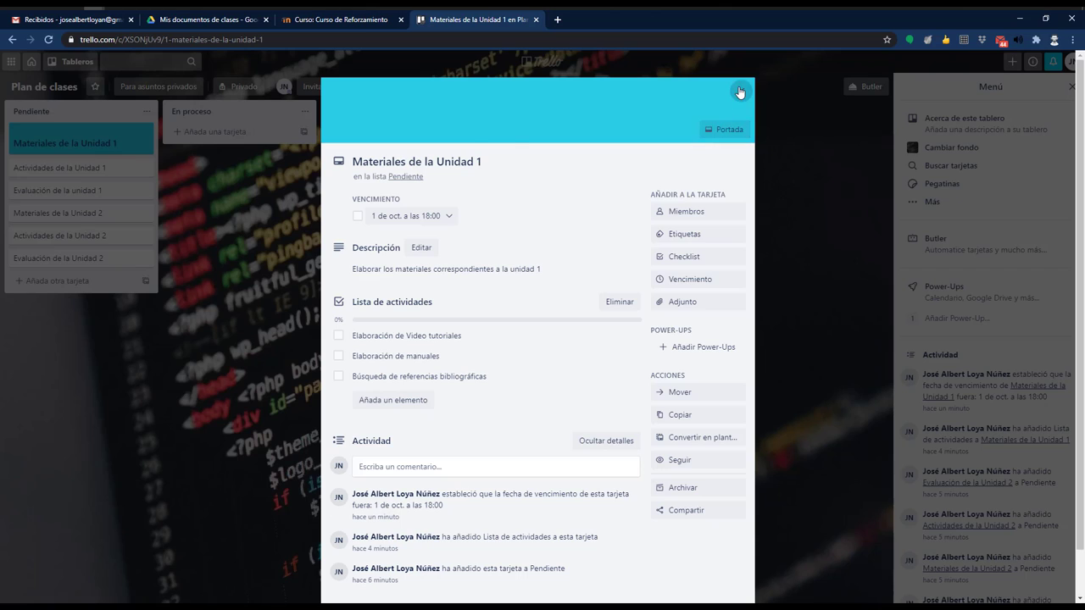
{"action": "left_click", "coordinate": [740, 91]}
{"action": "left_click", "coordinate": [56, 167]}
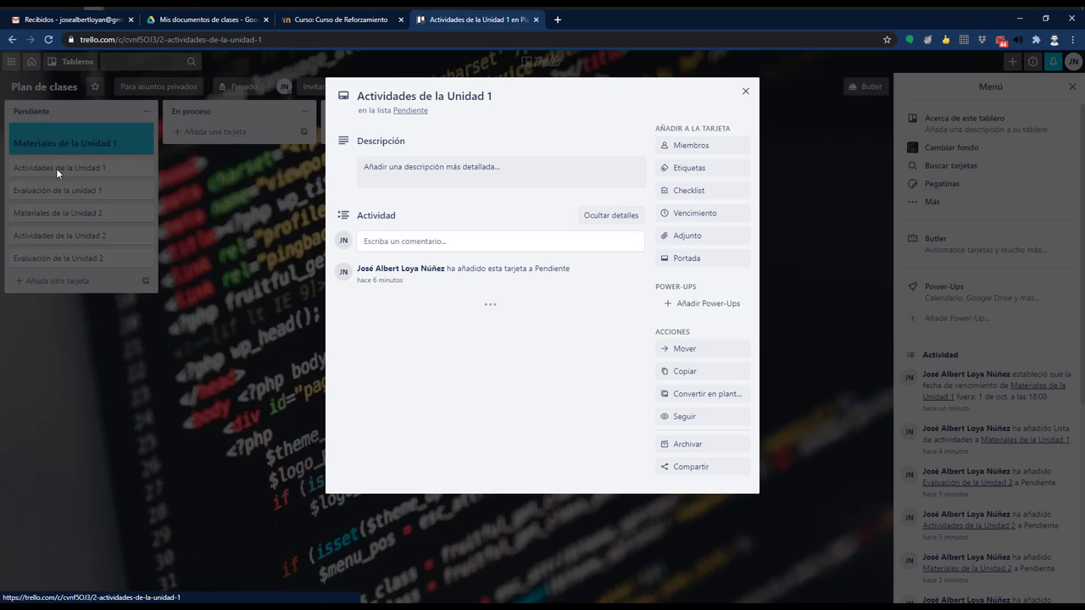
{"action": "left_click", "coordinate": [745, 91]}
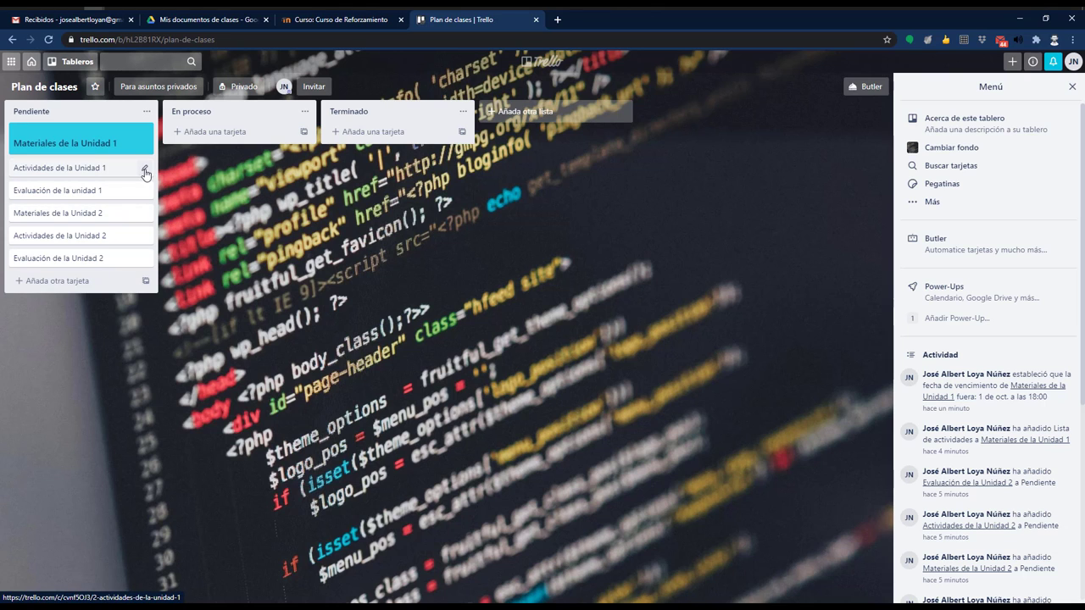
Step: Mark all three Lista de actividades items complete on the Materiales de la Unidad 1 card and close it
{"action": "left_click", "coordinate": [136, 141]}
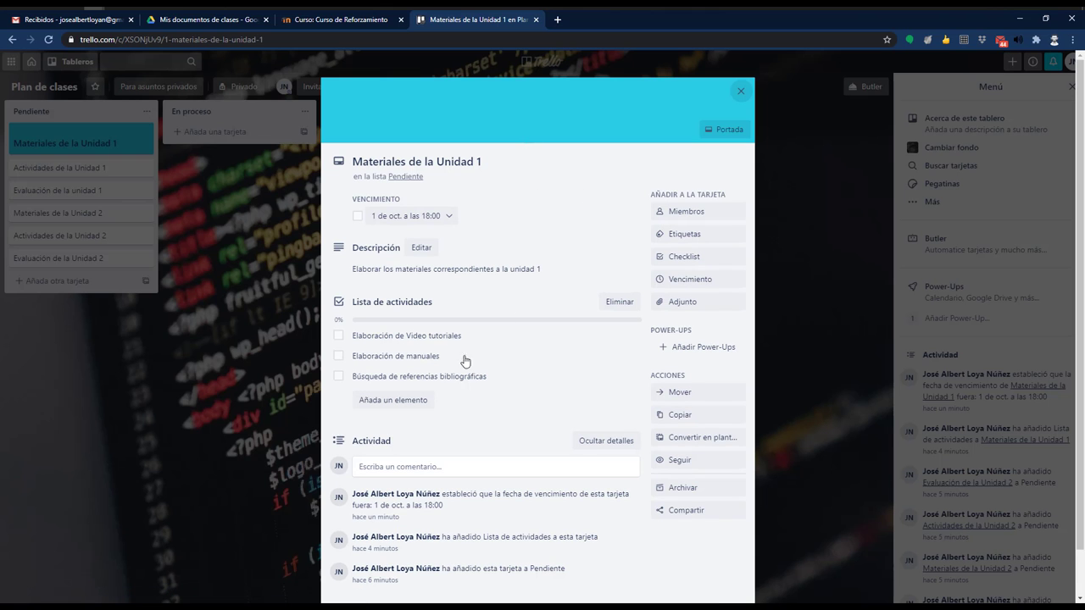
{"action": "left_click", "coordinate": [338, 355]}
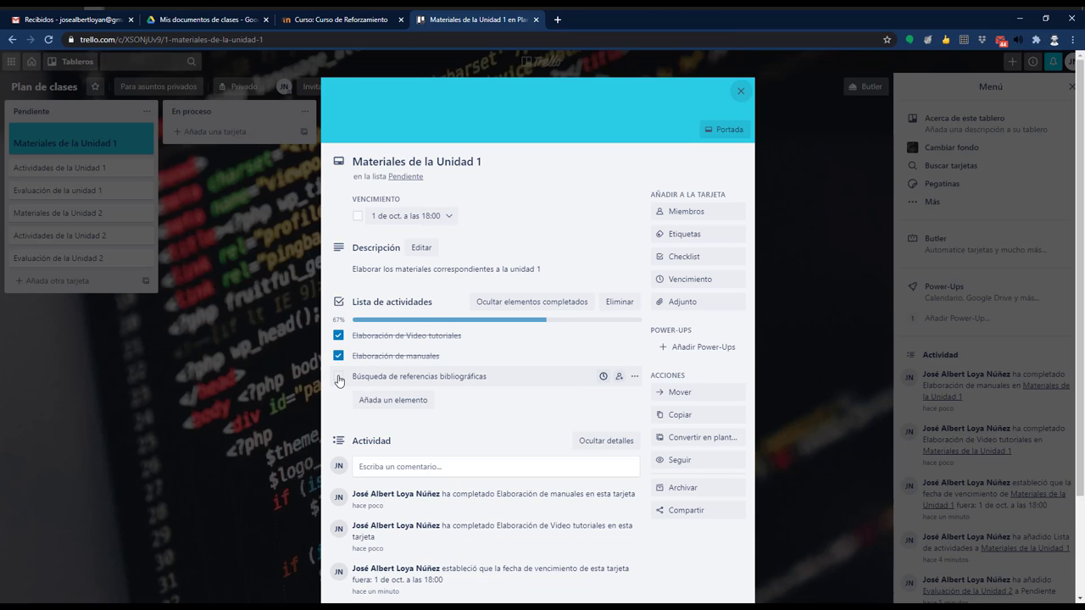
{"action": "left_click", "coordinate": [338, 376]}
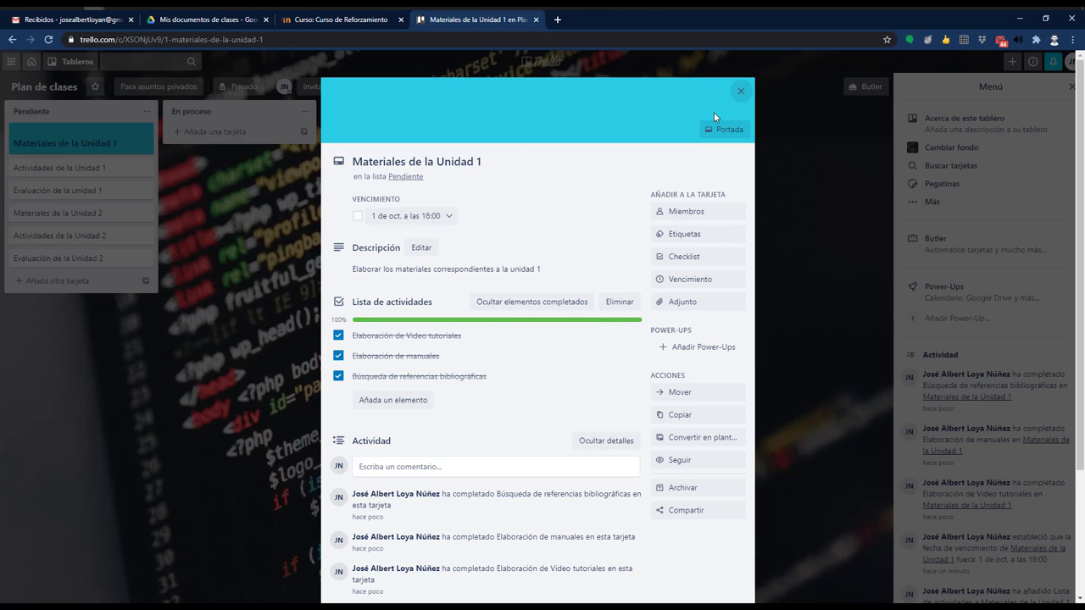
{"action": "left_click", "coordinate": [740, 91]}
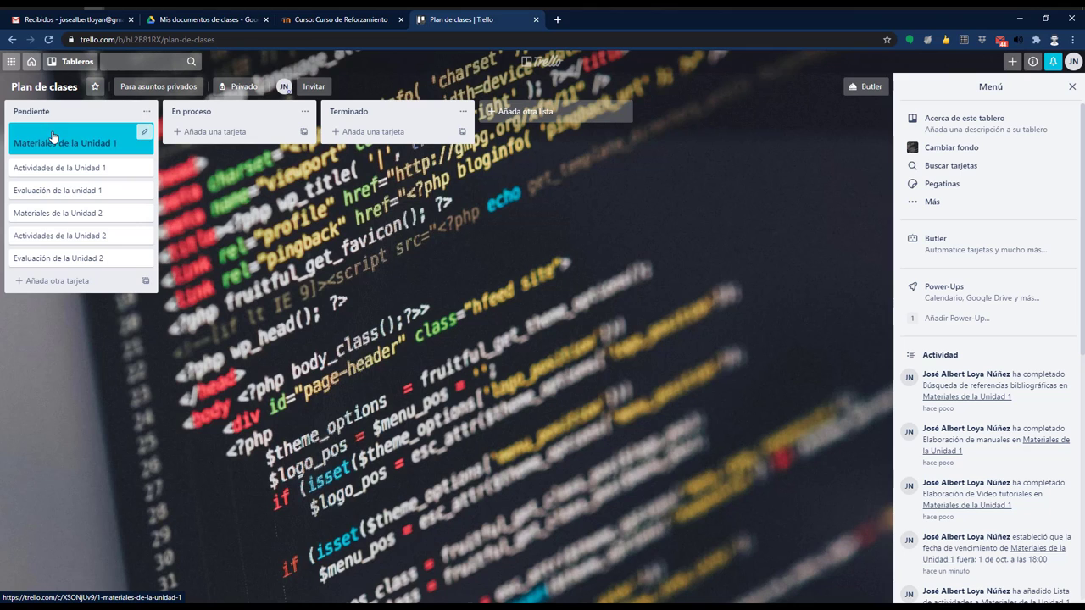
Step: Move both Materiales cards to Terminado, and the Actividades de la Unidad 1 and Evaluación de la unidad 1 cards to En proceso
{"action": "left_click_drag", "start_coordinate": [60, 137], "coordinate": [373, 135]}
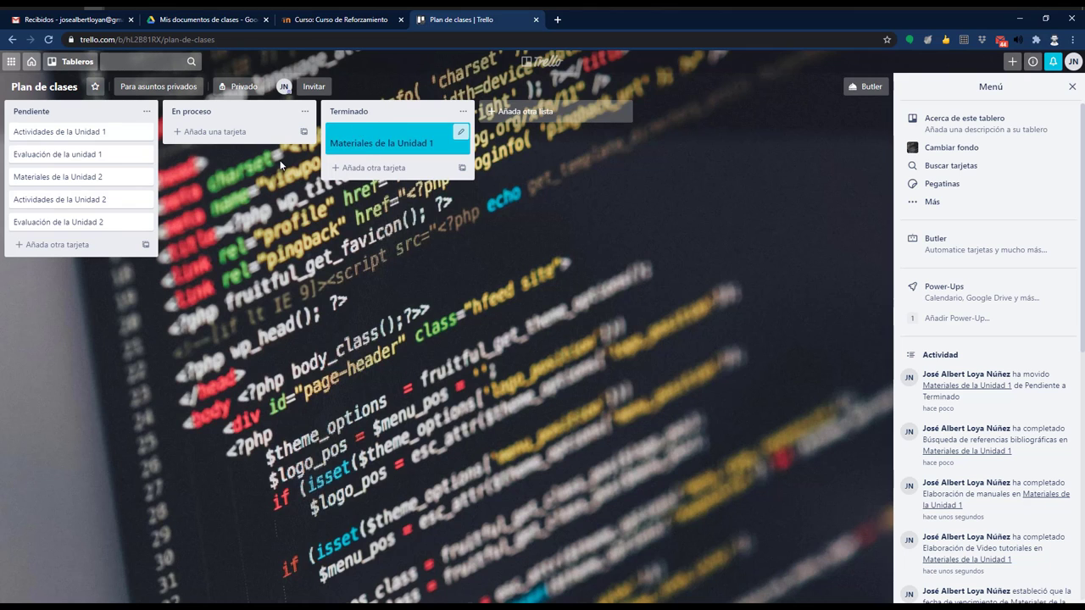
{"action": "left_click_drag", "start_coordinate": [46, 132], "coordinate": [224, 152]}
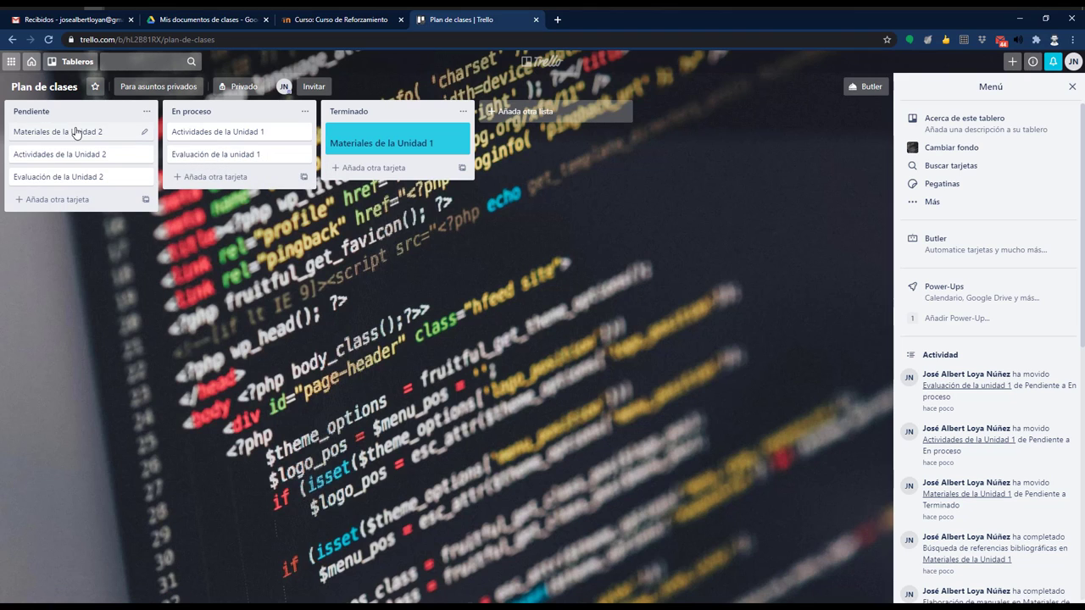
{"action": "left_click_drag", "start_coordinate": [74, 132], "coordinate": [399, 168]}
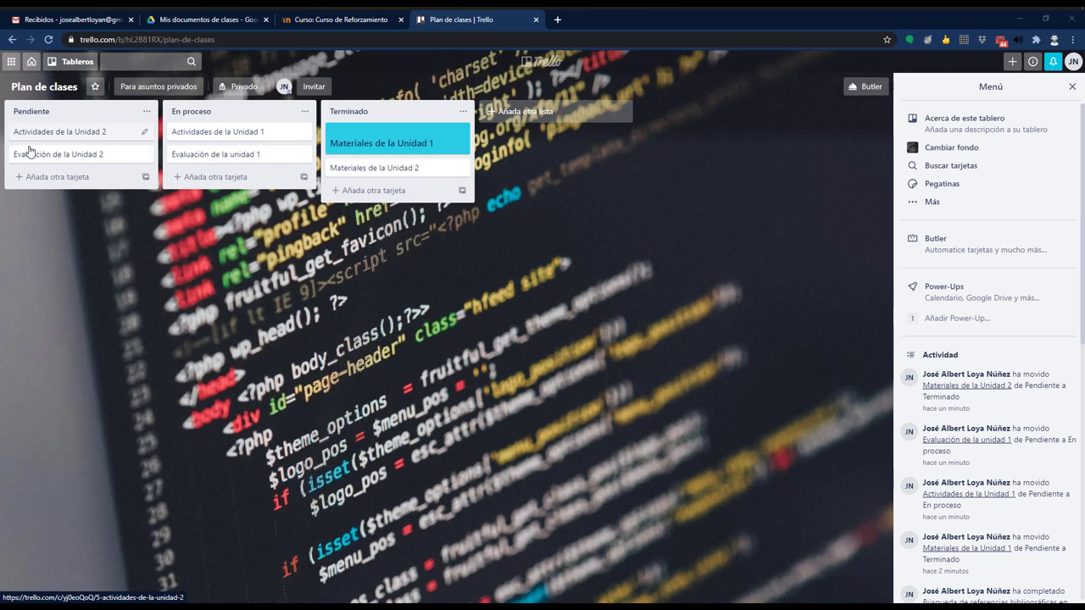
Step: Add a checklist to the Actividades de la Unidad 1 card by copying Lista de actividades from Materiales de la Unidad 1
{"action": "left_click", "coordinate": [215, 136]}
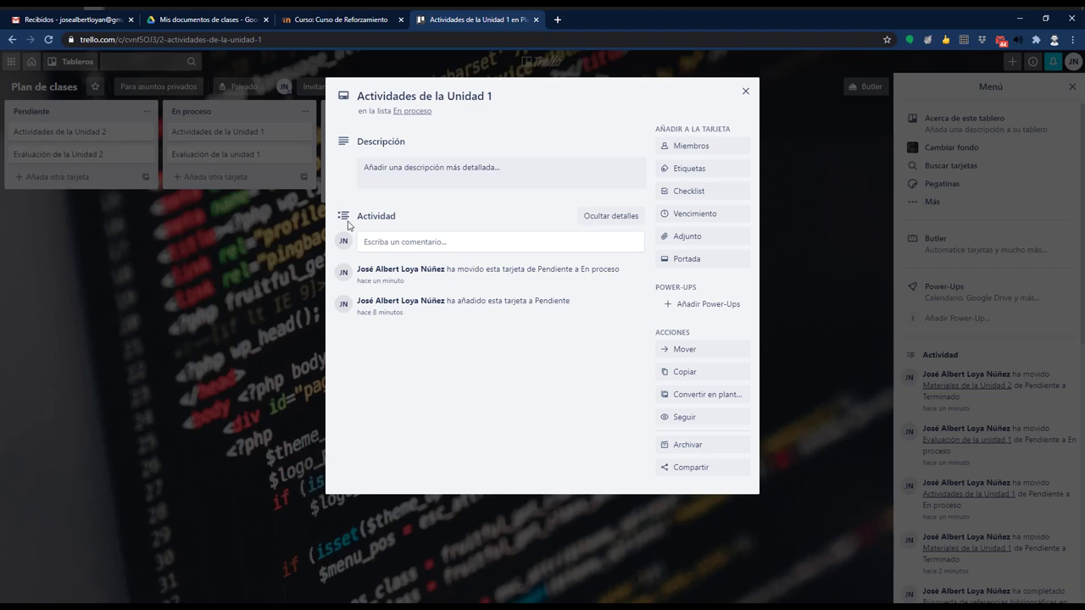
{"action": "left_click", "coordinate": [699, 194]}
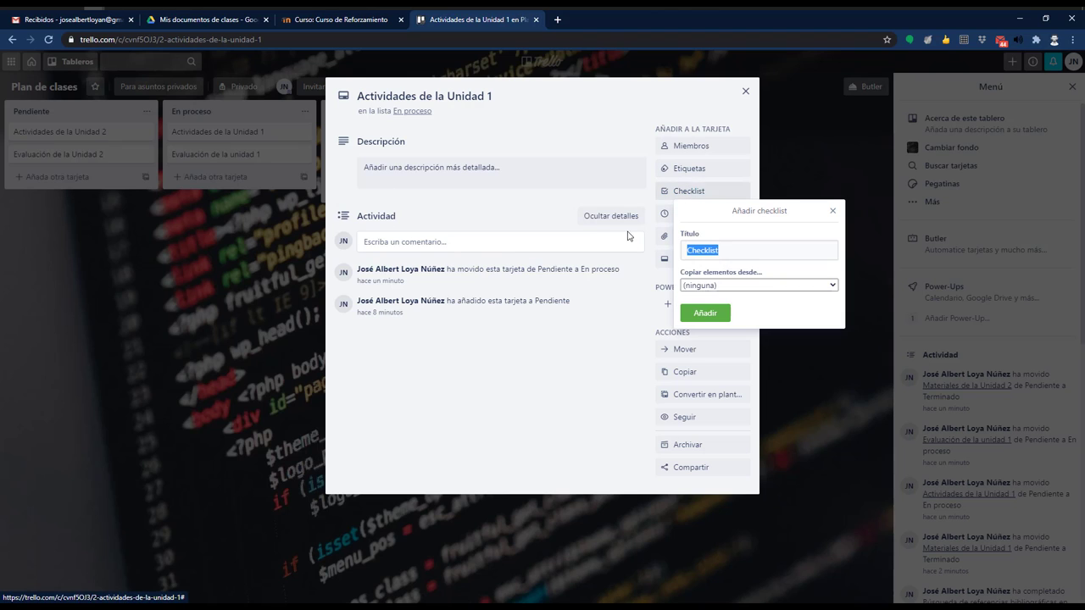
{"action": "left_click", "coordinate": [723, 286]}
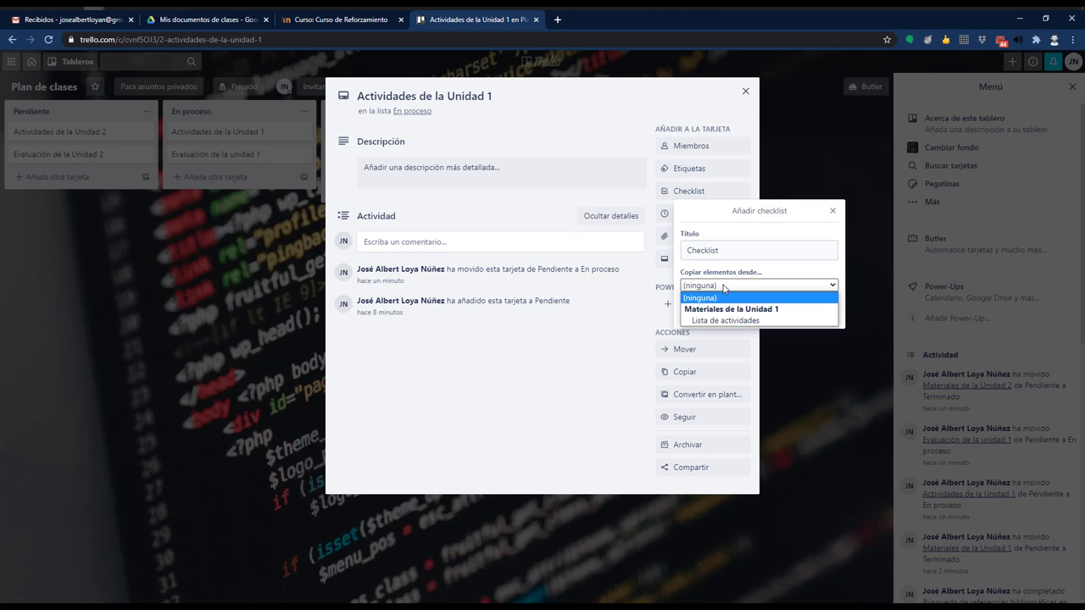
{"action": "left_click", "coordinate": [726, 320]}
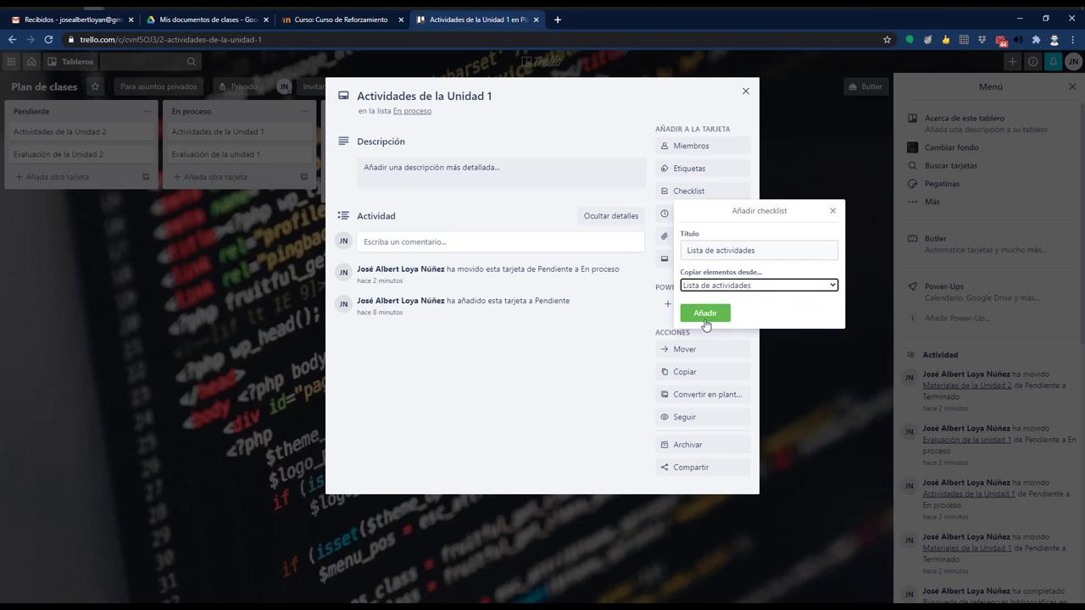
{"action": "left_click", "coordinate": [703, 312]}
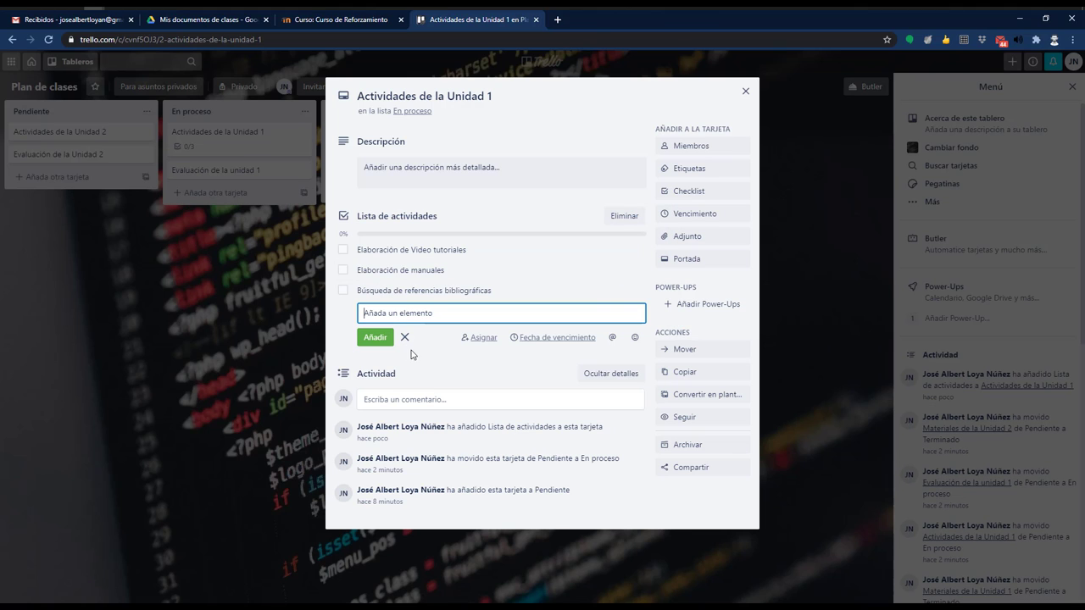
{"action": "left_click", "coordinate": [405, 337]}
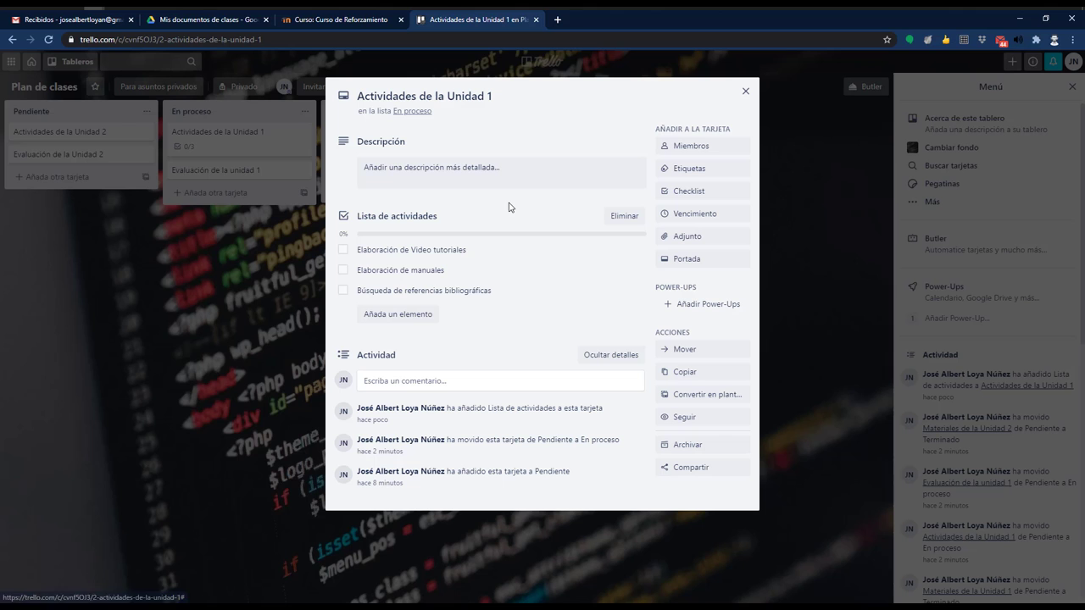
Step: Mark "Elaboración de Video tutoriales" and "Elaboración de manuales" complete on the Actividades de la Unidad 1 card and close it
{"action": "left_click", "coordinate": [343, 249]}
{"action": "left_click", "coordinate": [342, 270]}
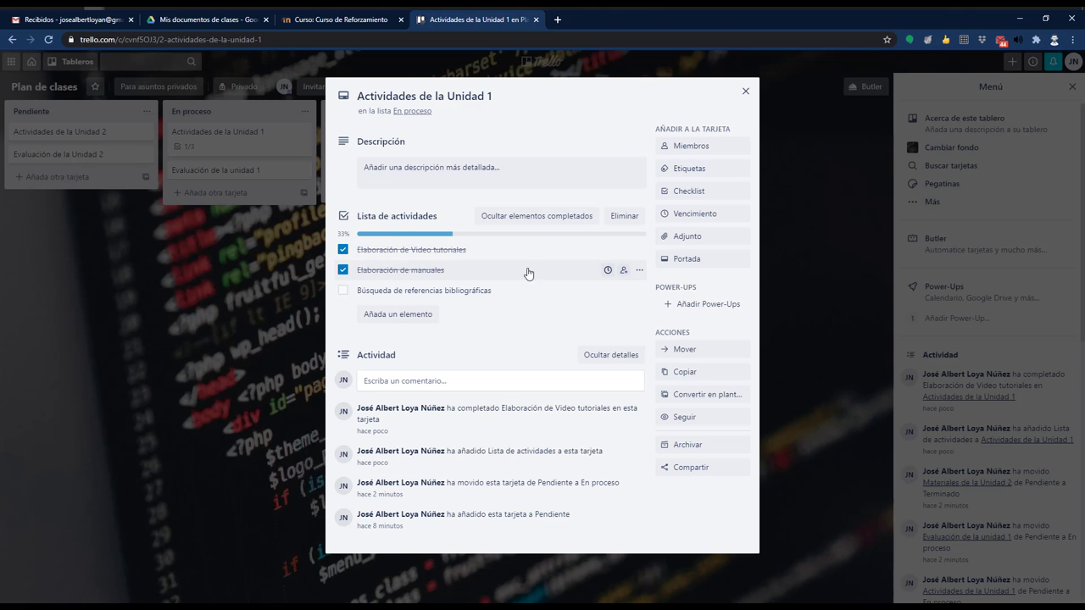
{"action": "left_click", "coordinate": [745, 91]}
Step: Add a checklist to the Evaluación de la unidad 1 card by copying Lista de actividades from Actividades de la Unidad 1
{"action": "left_click", "coordinate": [222, 172]}
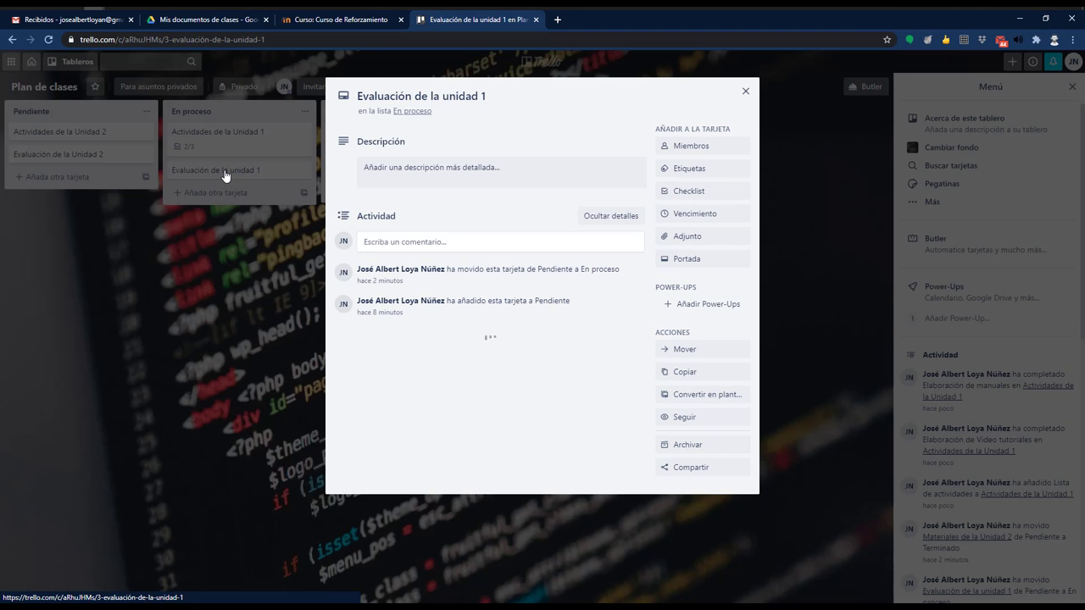
{"action": "left_click", "coordinate": [684, 190]}
{"action": "left_click", "coordinate": [694, 346]}
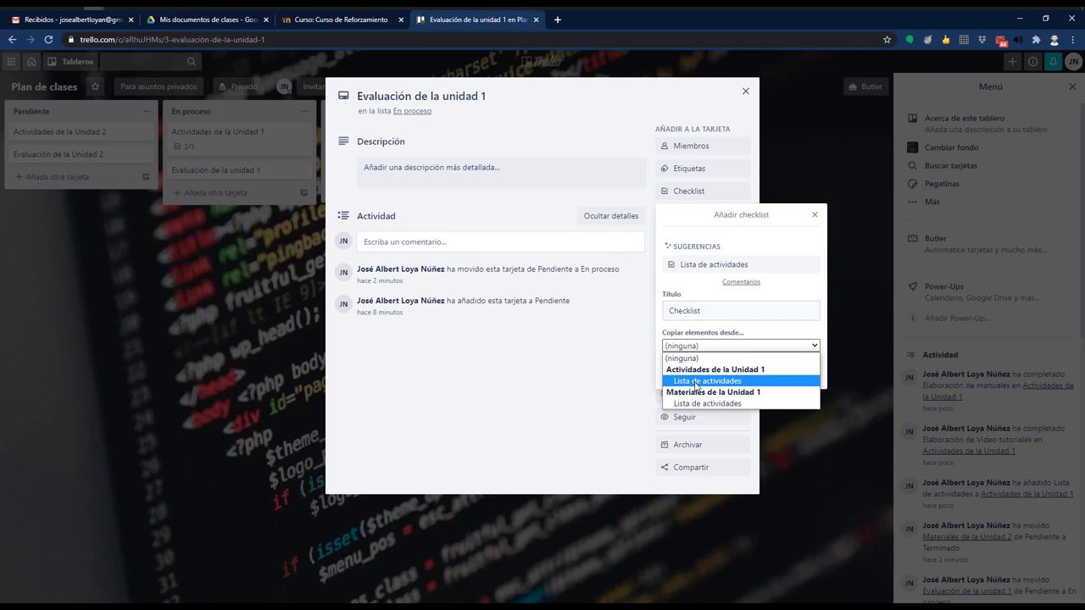
{"action": "left_click", "coordinate": [695, 381]}
{"action": "left_click", "coordinate": [687, 375]}
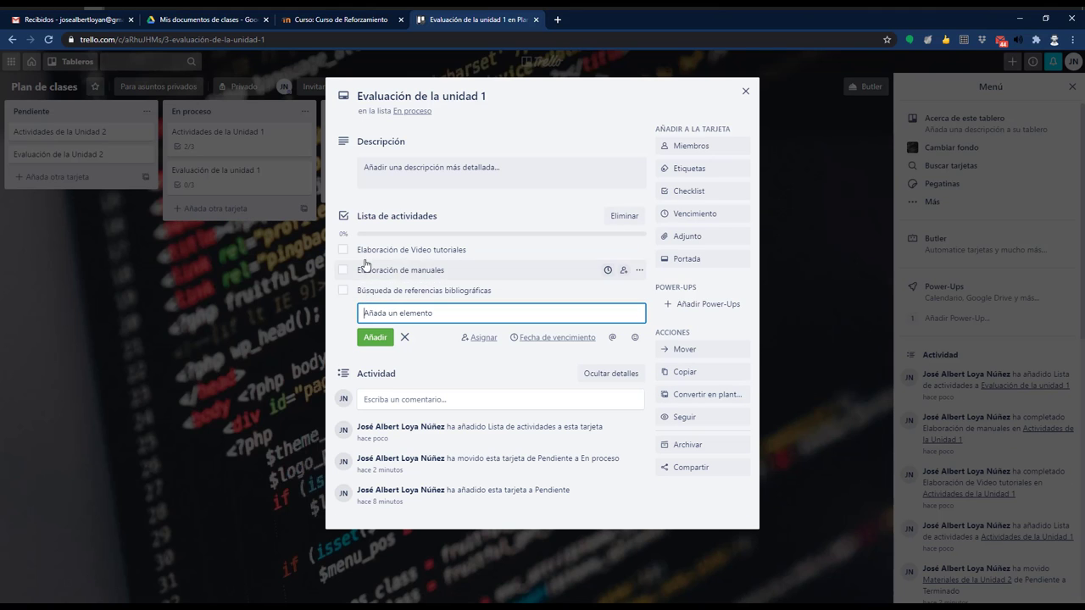
Step: Mark "Elaboración de Video tutoriales" complete on the Evaluación de la unidad 1 card and close it
{"action": "left_click", "coordinate": [377, 249]}
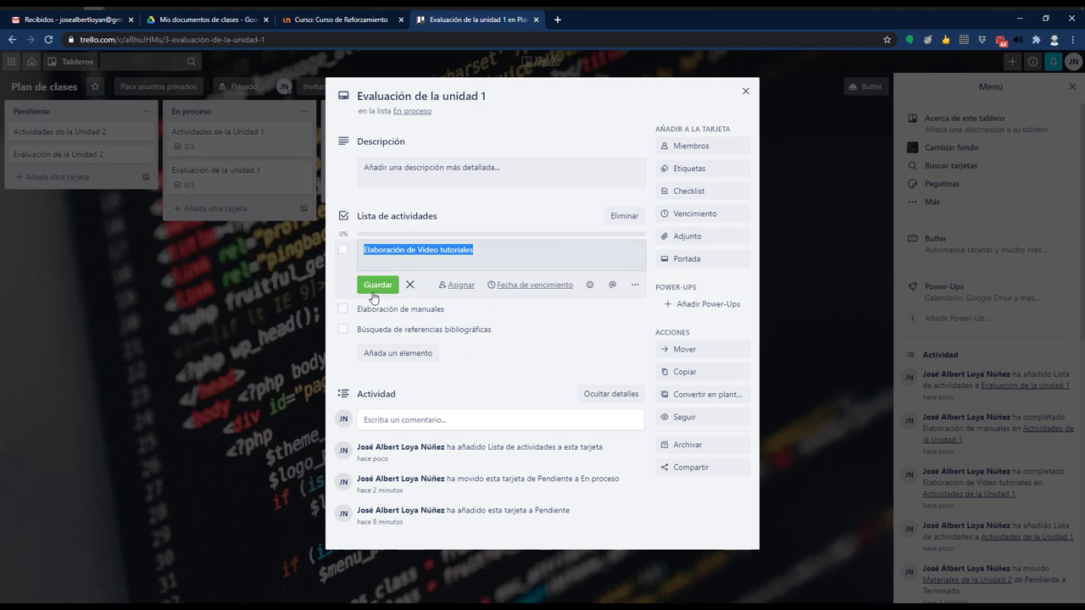
{"action": "left_click", "coordinate": [372, 288]}
{"action": "left_click", "coordinate": [342, 249]}
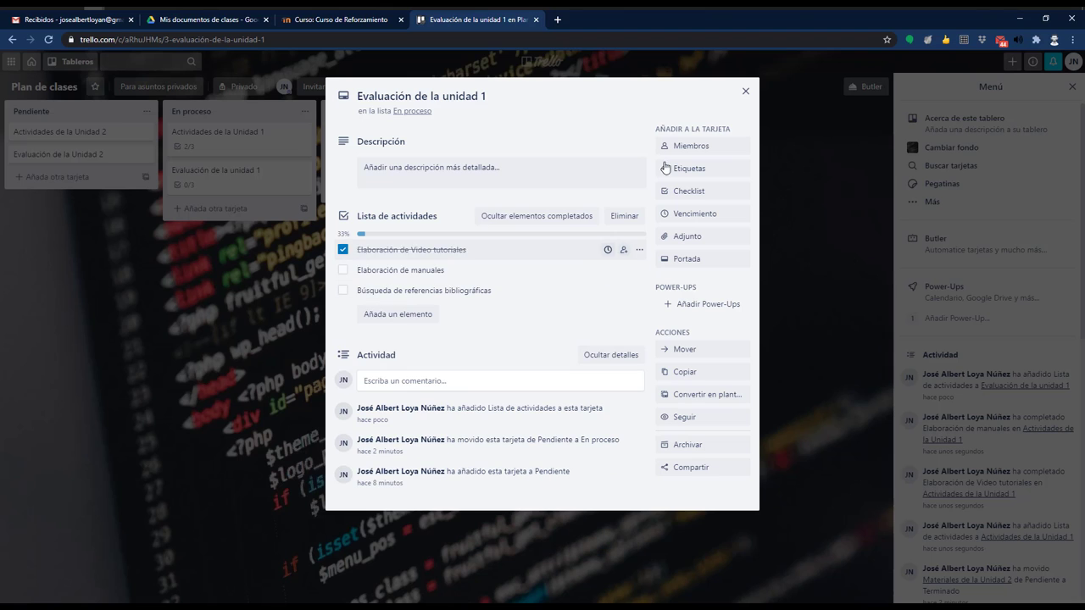
{"action": "left_click", "coordinate": [746, 91]}
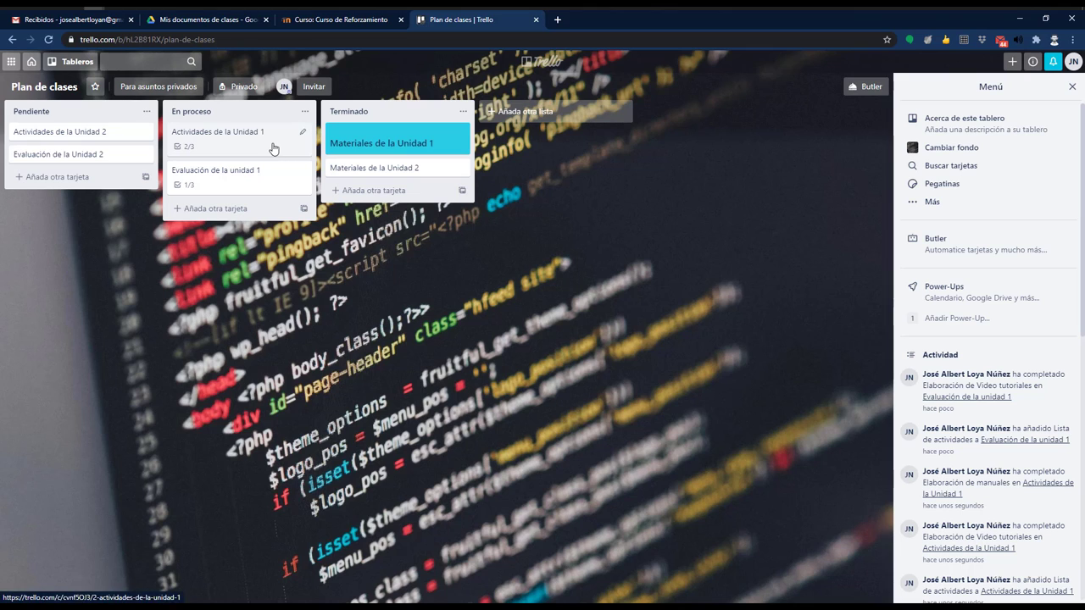
Step: Follow the En proceso list
{"action": "left_click", "coordinate": [304, 113]}
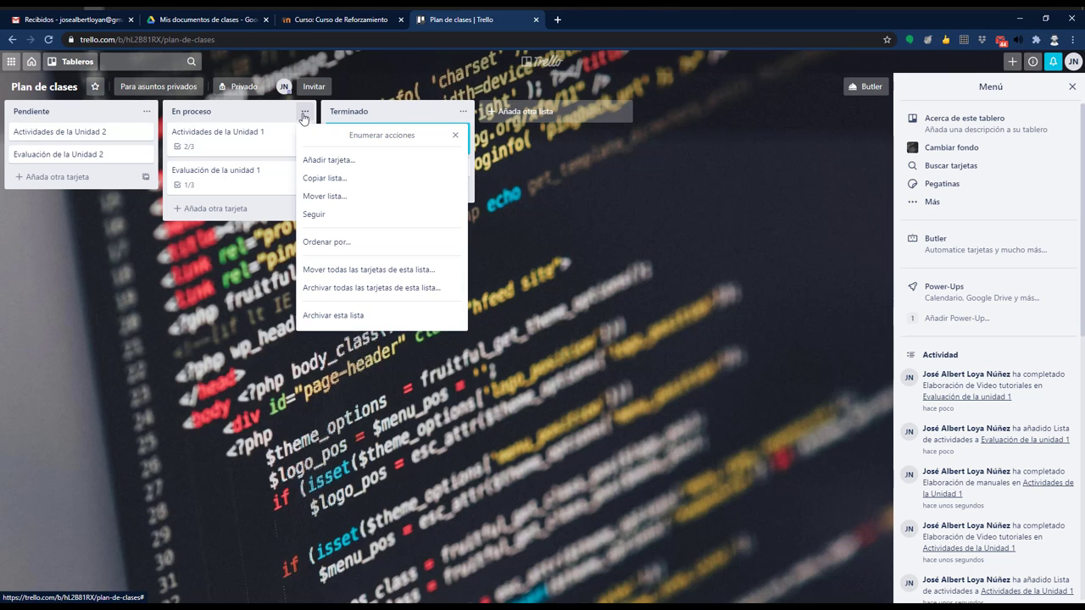
{"action": "left_click", "coordinate": [304, 113]}
{"action": "left_click", "coordinate": [303, 113]}
{"action": "left_click", "coordinate": [314, 214]}
{"action": "left_click", "coordinate": [273, 112]}
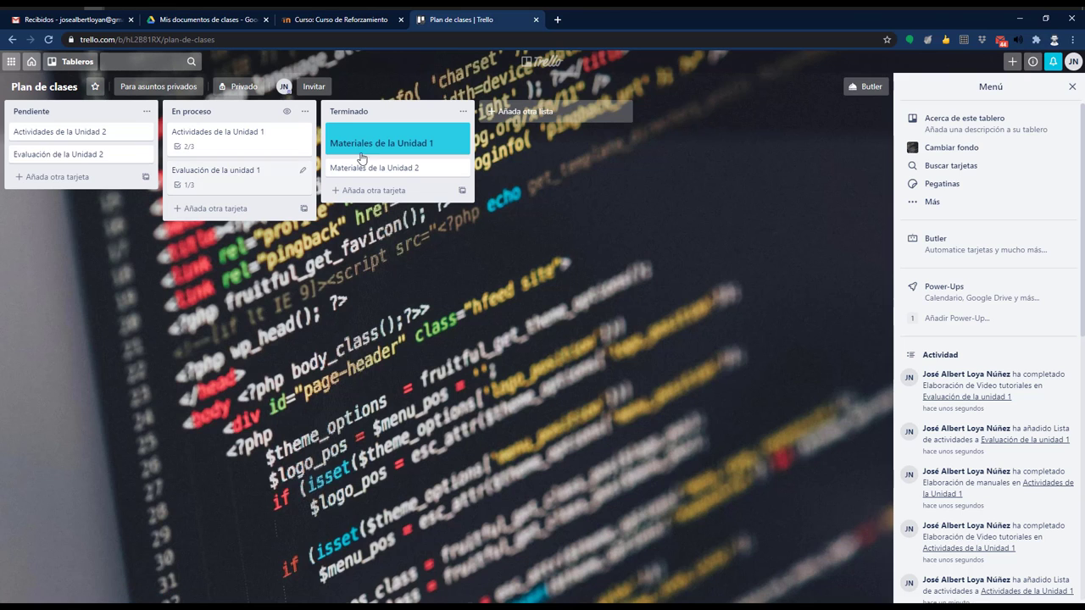
Step: Place the green check mark sticker on Materiales de la Unidad 1 and the worried orange face sticker on Materiales de la Unidad 2
{"action": "scroll", "coordinate": [976, 224], "scroll_direction": "down", "scroll_amount": 10}
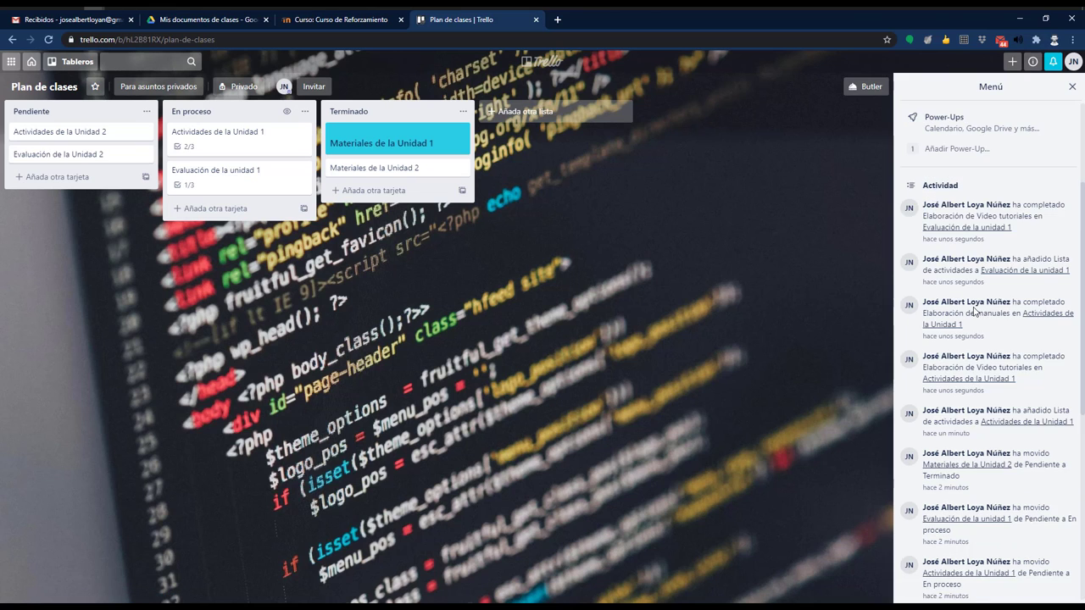
{"action": "scroll", "coordinate": [956, 485], "scroll_direction": "up", "scroll_amount": 10}
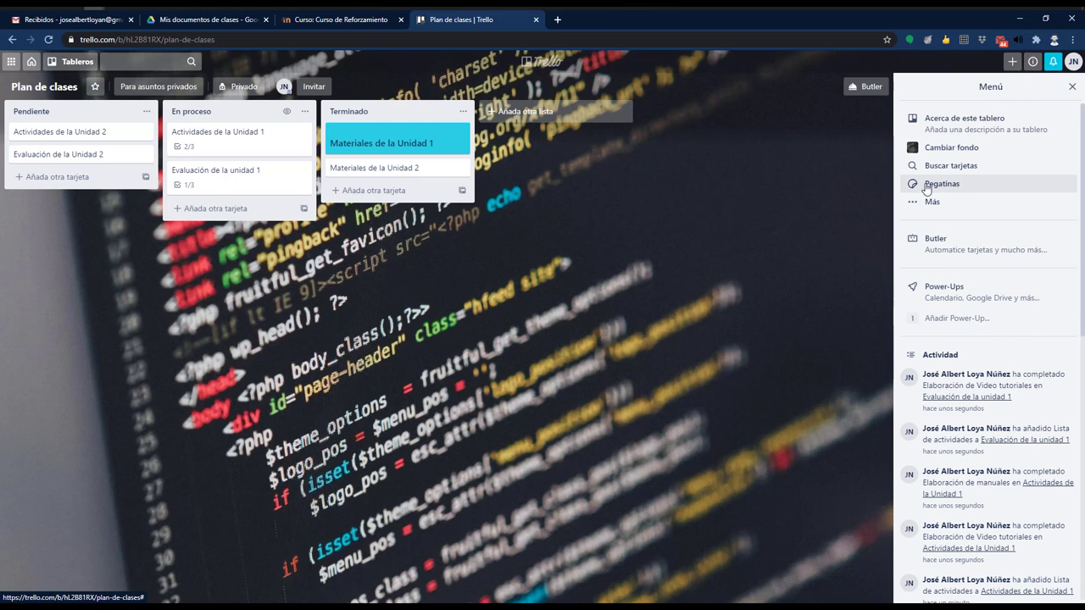
{"action": "left_click", "coordinate": [925, 188]}
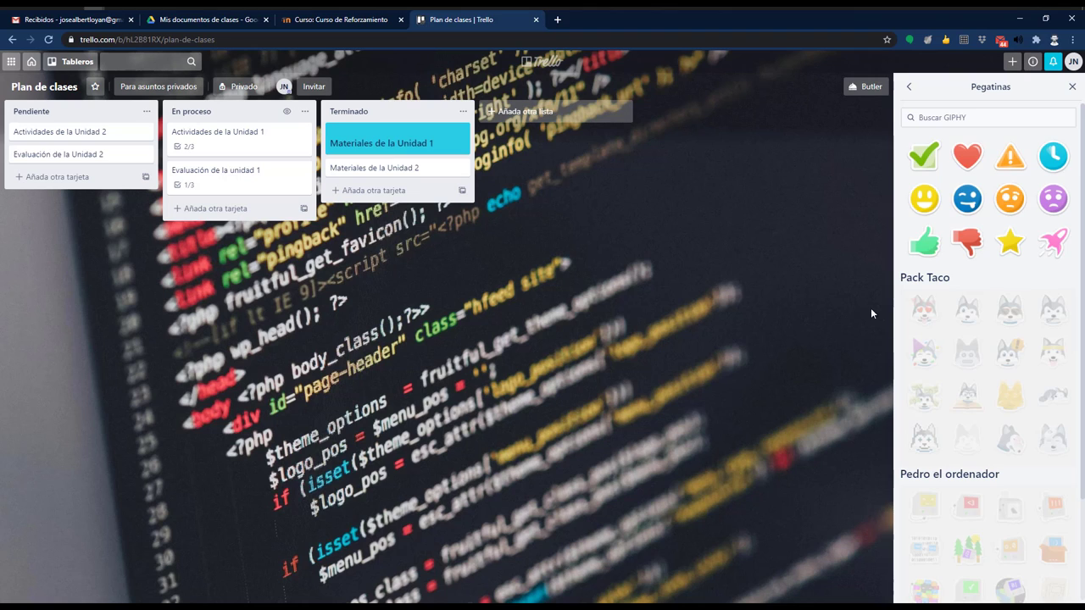
{"action": "left_click_drag", "start_coordinate": [933, 162], "coordinate": [456, 136]}
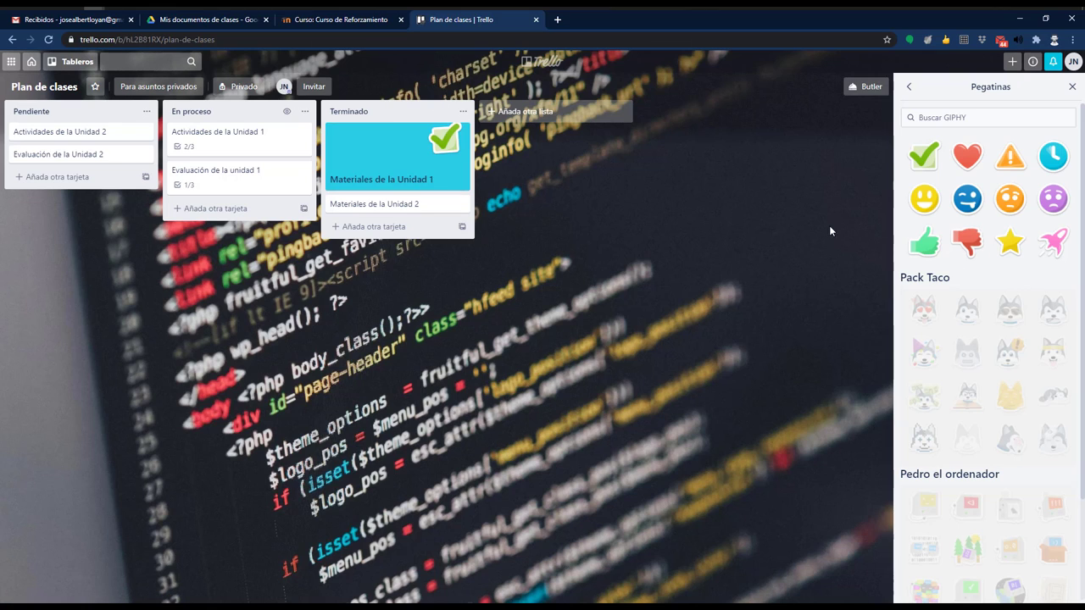
{"action": "left_click_drag", "start_coordinate": [1014, 200], "coordinate": [439, 212]}
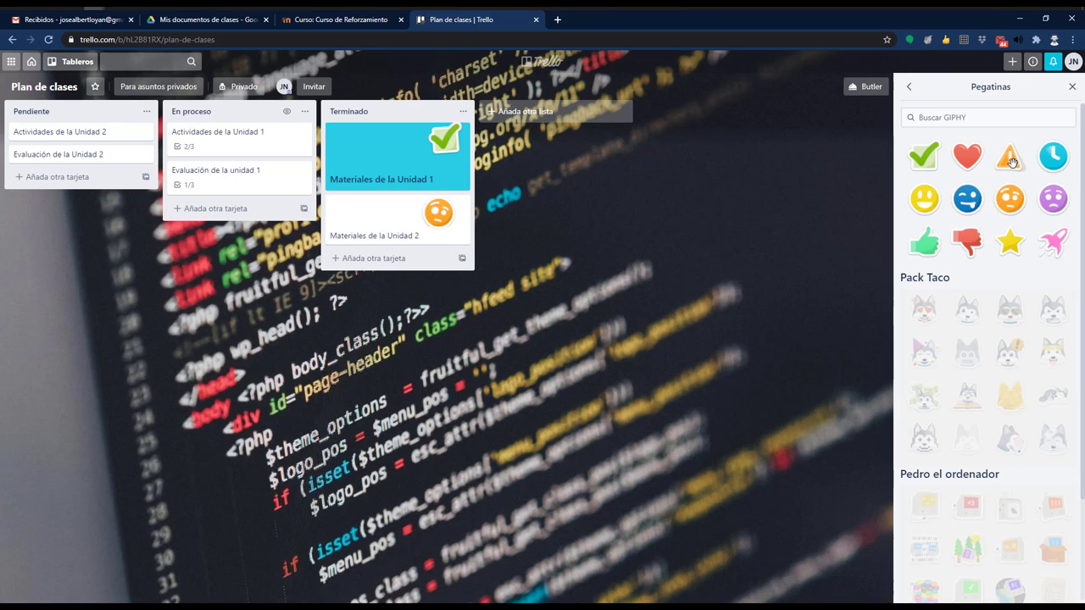
Step: Place the orange warning triangle sticker on the Actividades de la Unidad 1 card and close the board menu
{"action": "left_click_drag", "start_coordinate": [1008, 160], "coordinate": [283, 142]}
{"action": "left_click_drag", "start_coordinate": [1013, 161], "coordinate": [201, 164]}
{"action": "scroll", "coordinate": [971, 329], "scroll_direction": "down", "scroll_amount": 1}
{"action": "scroll", "coordinate": [971, 330], "scroll_direction": "down", "scroll_amount": 1}
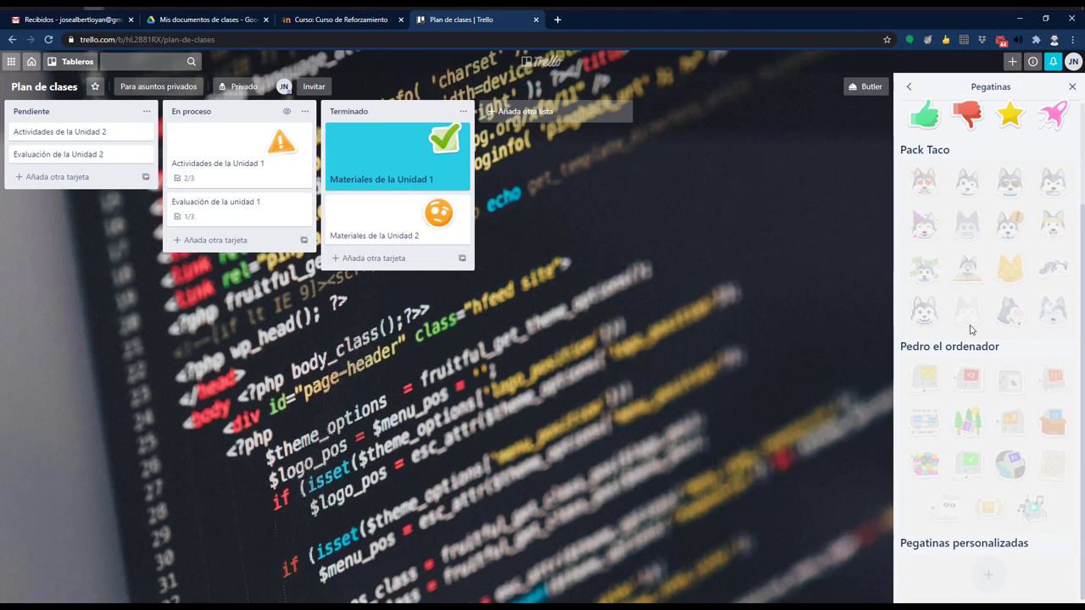
{"action": "scroll", "coordinate": [971, 329], "scroll_direction": "up", "scroll_amount": 2}
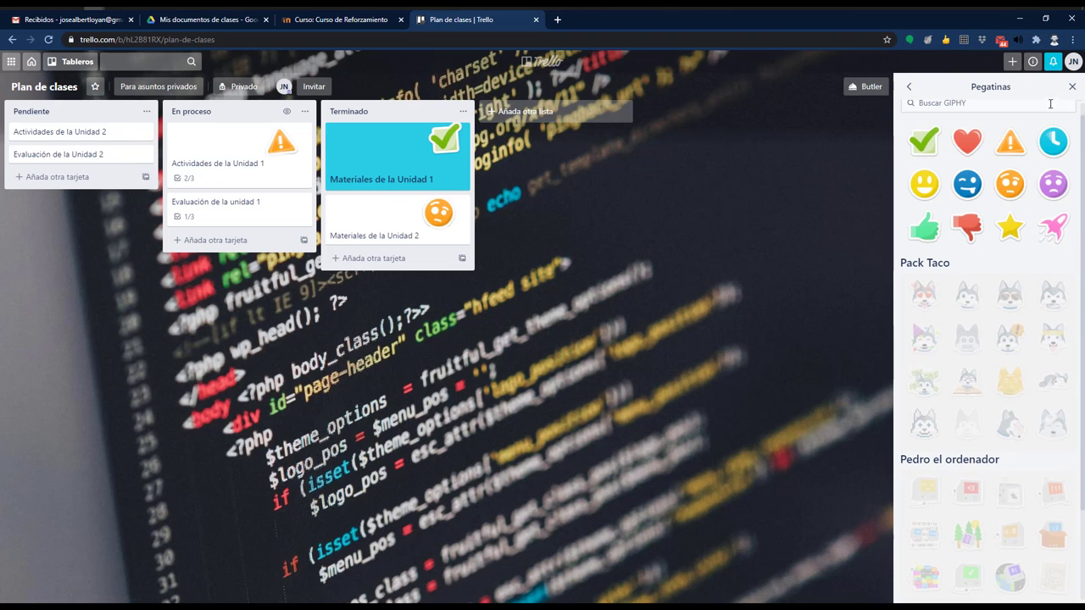
{"action": "left_click", "coordinate": [910, 87]}
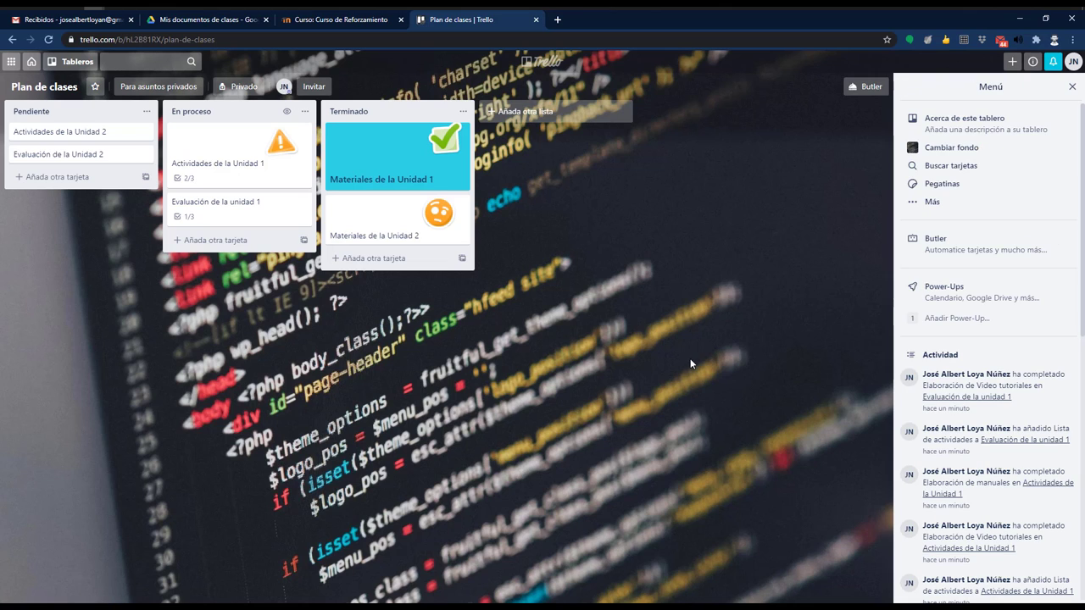
{"action": "left_click", "coordinate": [1071, 87]}
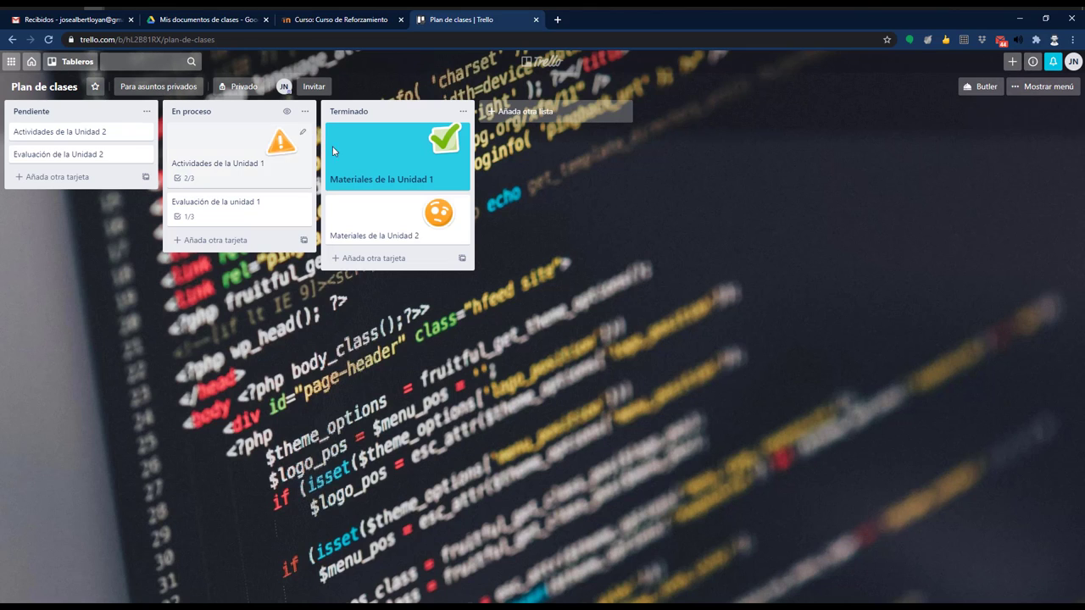
{"action": "left_click", "coordinate": [526, 115]}
{"action": "left_click", "coordinate": [766, 168]}
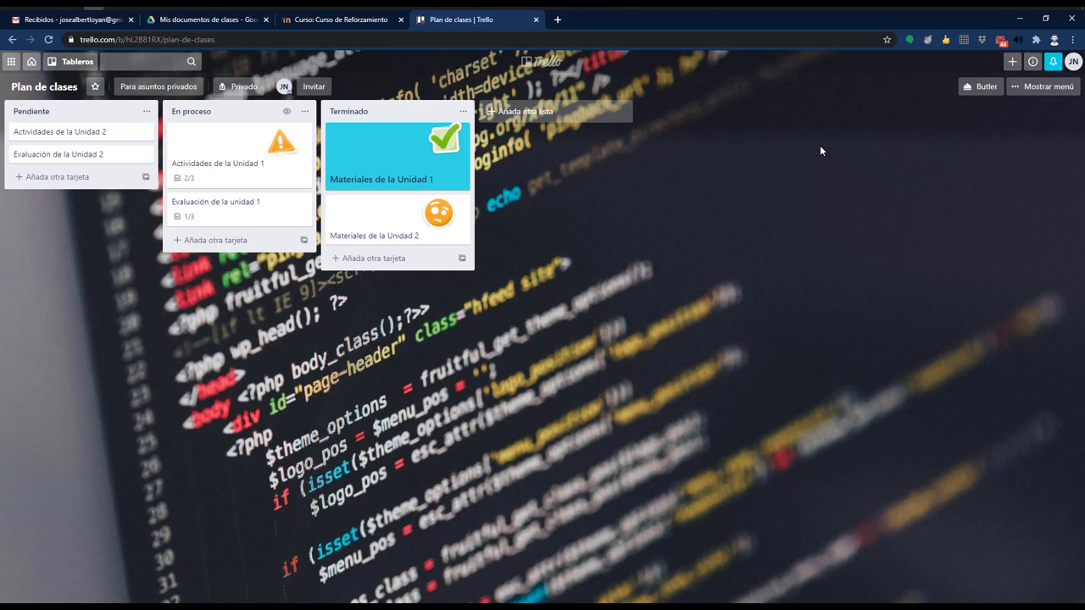
Step: Go to the boards overview and open the Proyecto App Mobile board of the UC Virtual team
{"action": "left_click", "coordinate": [72, 61]}
{"action": "left_click", "coordinate": [31, 61]}
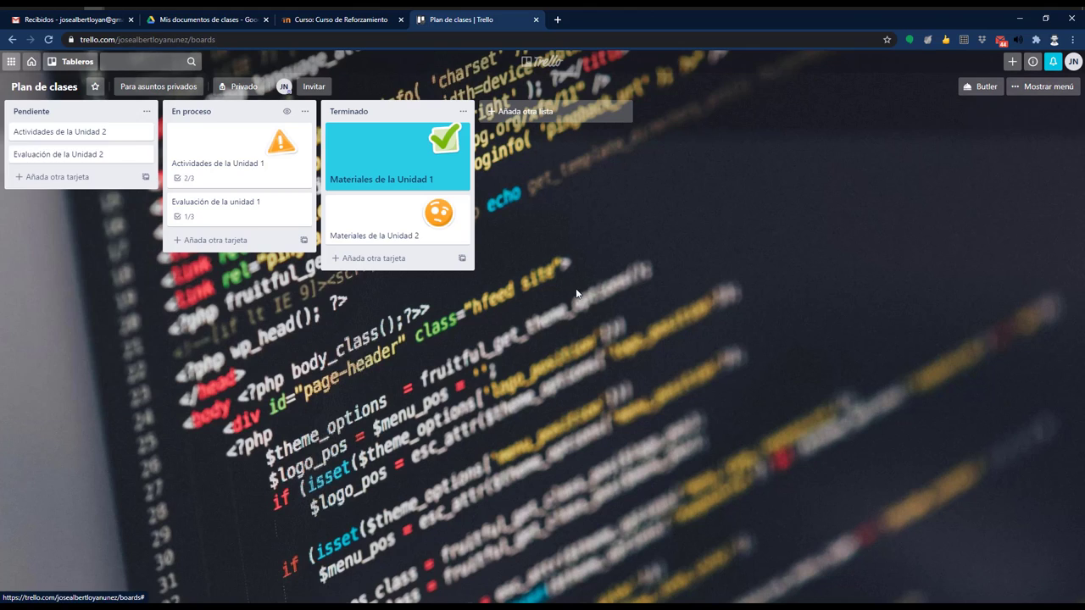
{"action": "scroll", "coordinate": [825, 201], "scroll_direction": "down", "scroll_amount": 2}
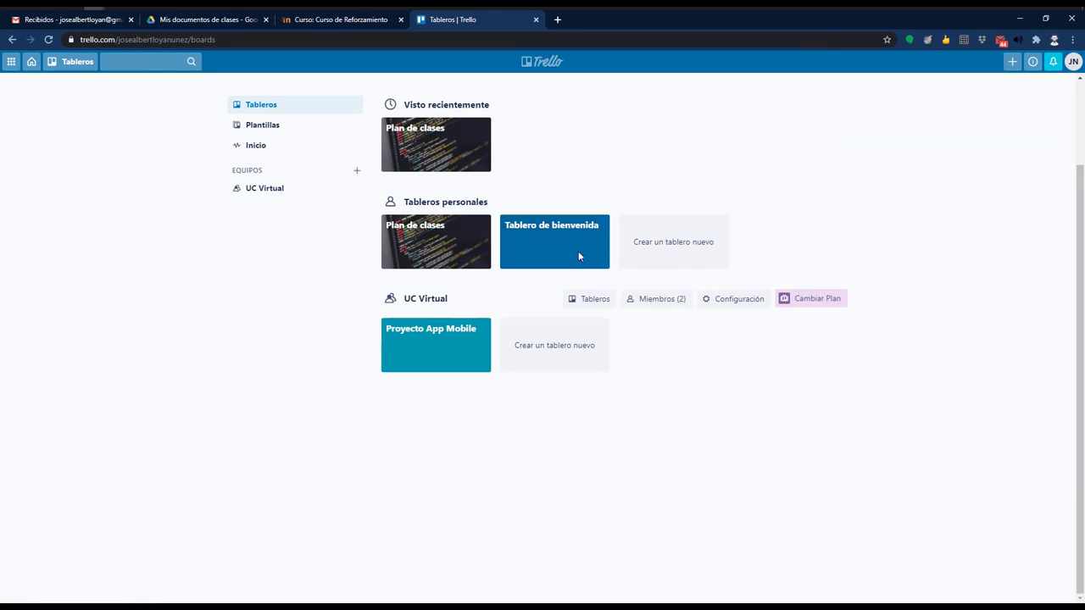
{"action": "scroll", "coordinate": [509, 254], "scroll_direction": "up", "scroll_amount": 2}
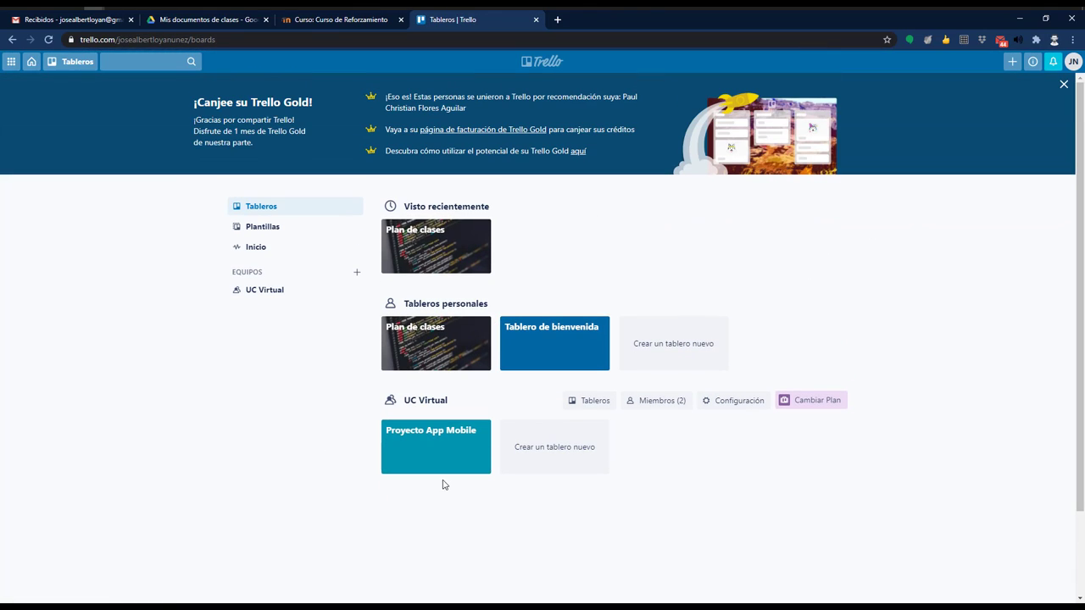
{"action": "left_click", "coordinate": [475, 458]}
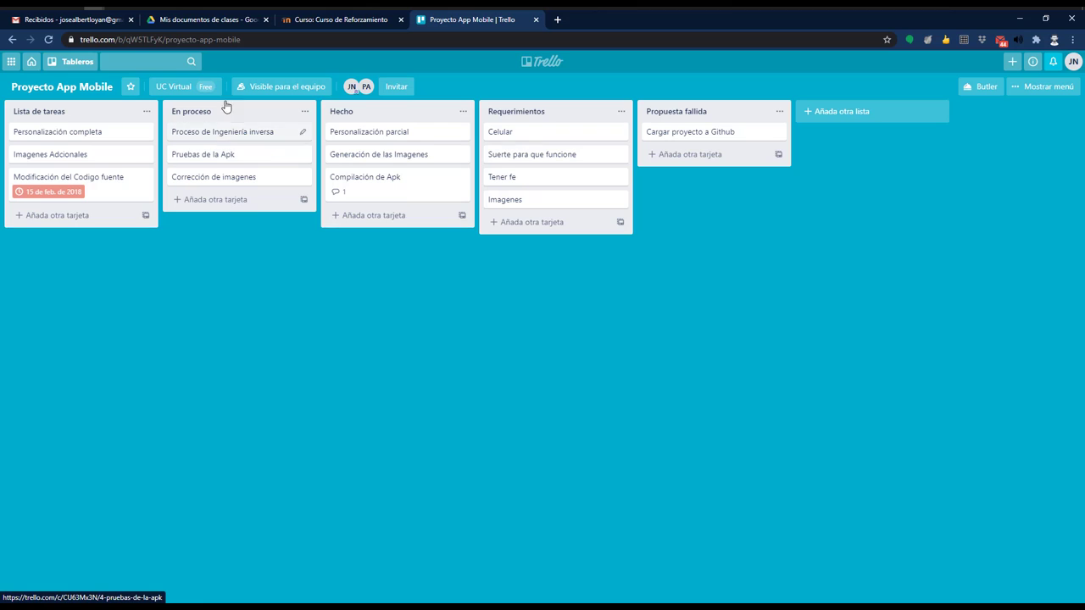
Step: View the Tablero de bienvenida board without its team suggestion and return to the boards overview
{"action": "left_click", "coordinate": [72, 62]}
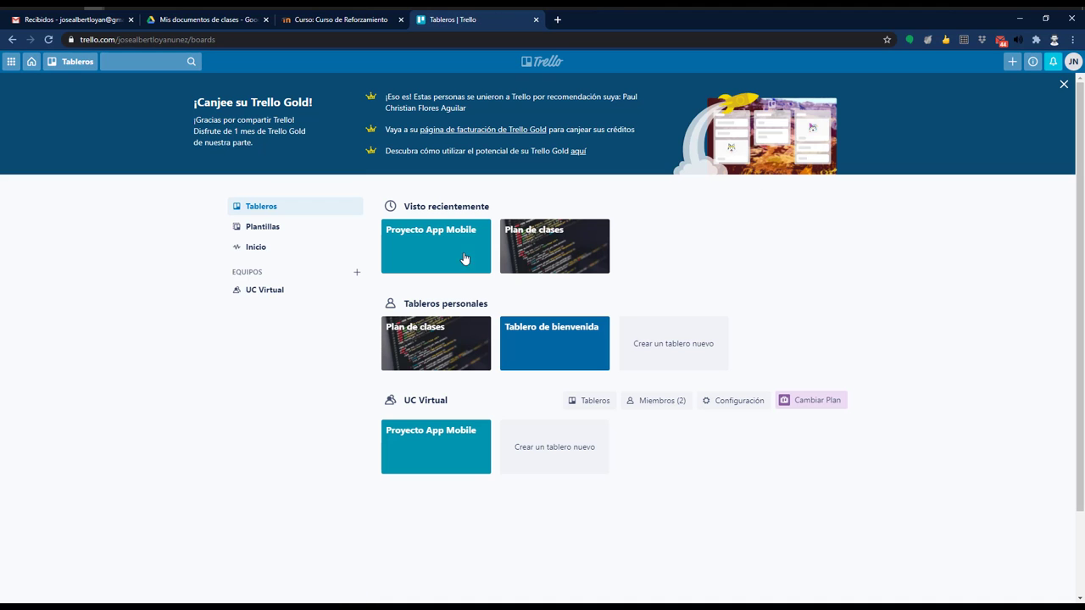
{"action": "left_click", "coordinate": [554, 339]}
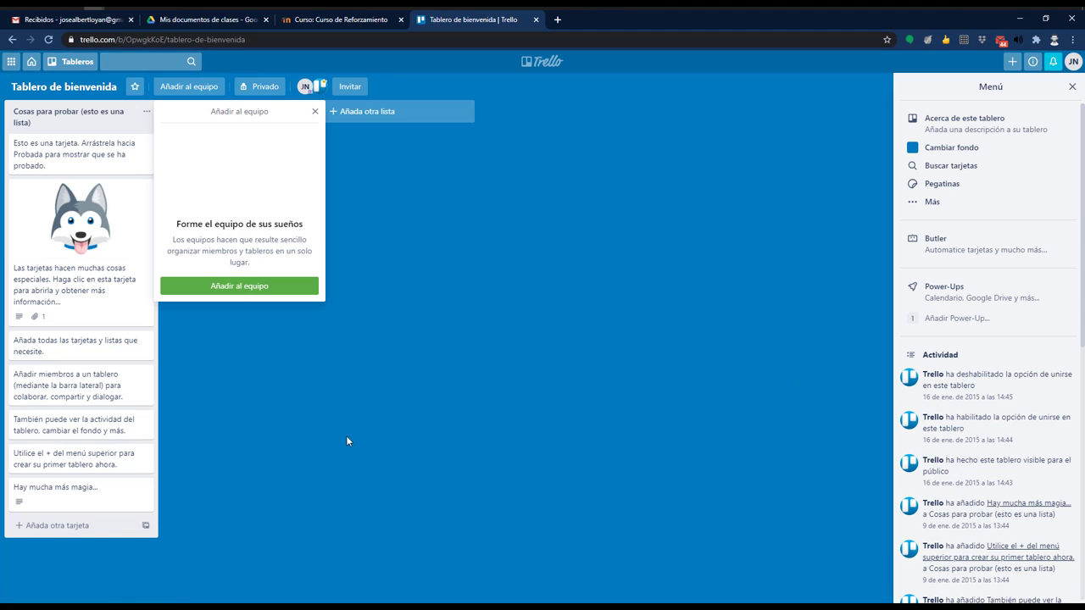
{"action": "left_click", "coordinate": [315, 112]}
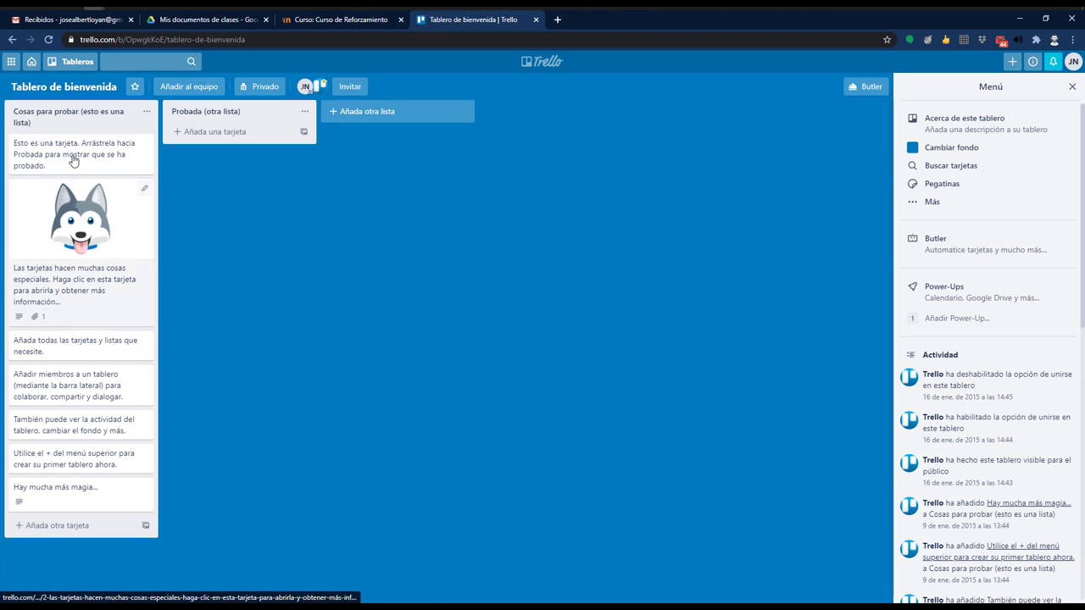
{"action": "key", "text": "alt+Left"}
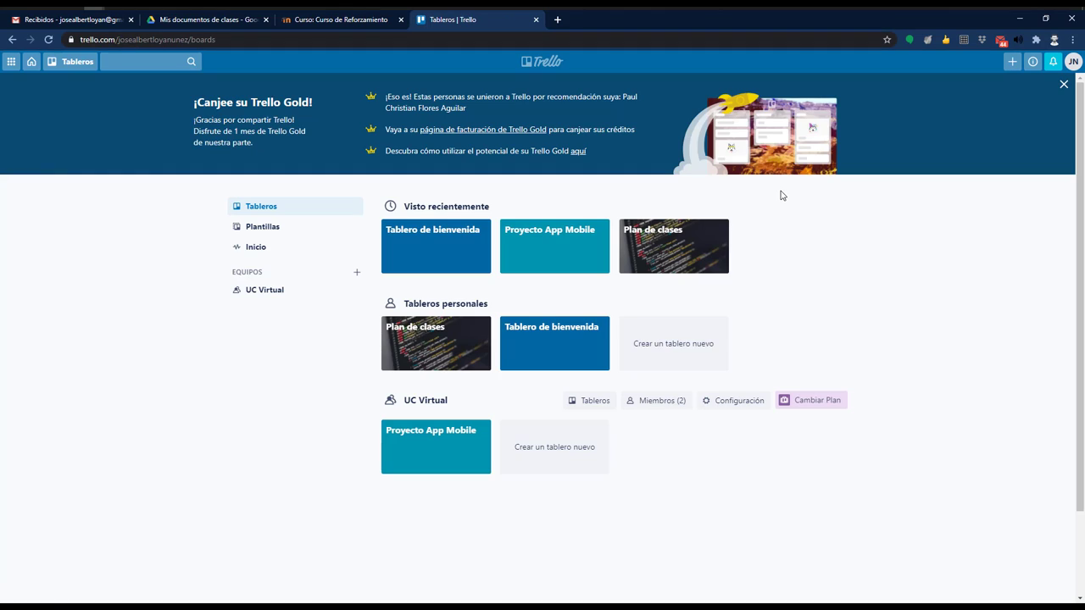